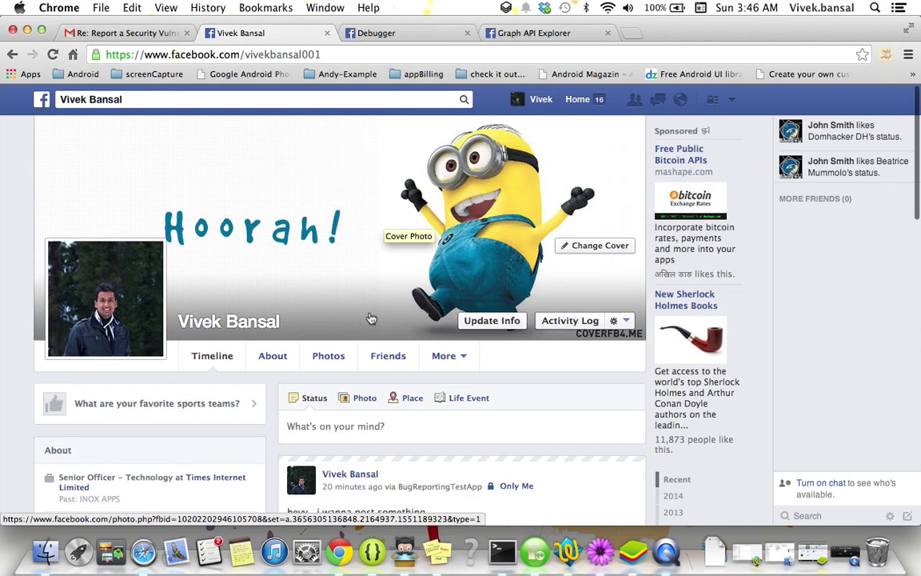
# Open Facebook's App Settings and expand the full list of 85 connected apps.
pyautogui.scroll(-1, 370, 319)
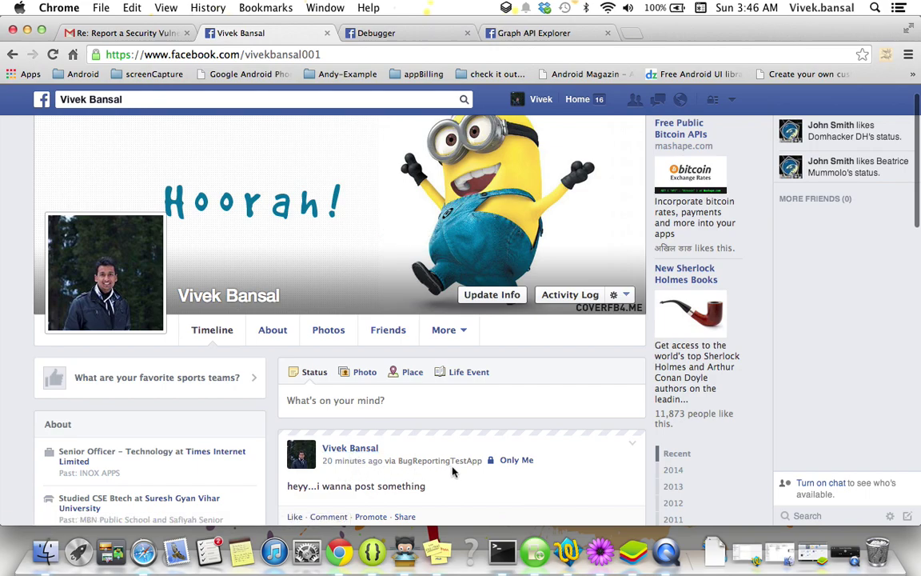
pyautogui.click(733, 103)
pyautogui.click(628, 219)
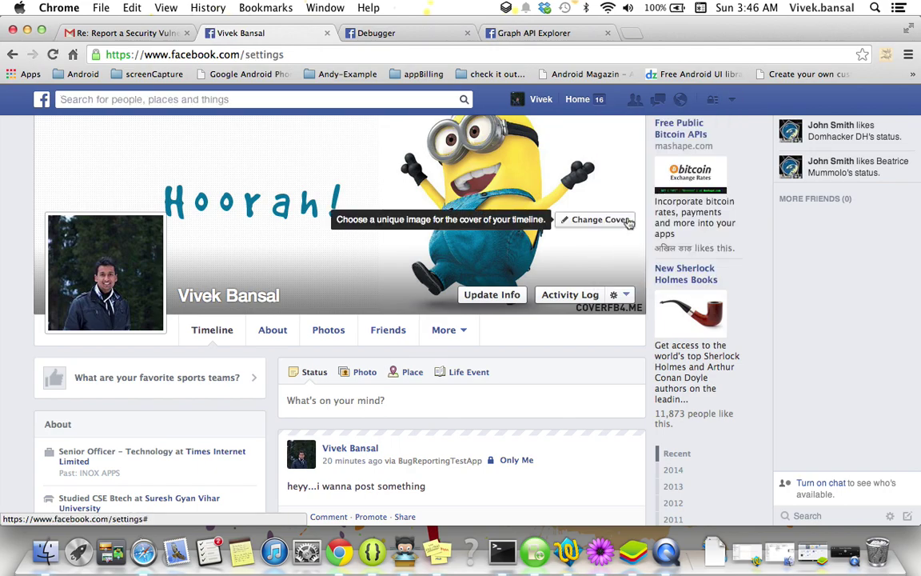
pyautogui.click(74, 309)
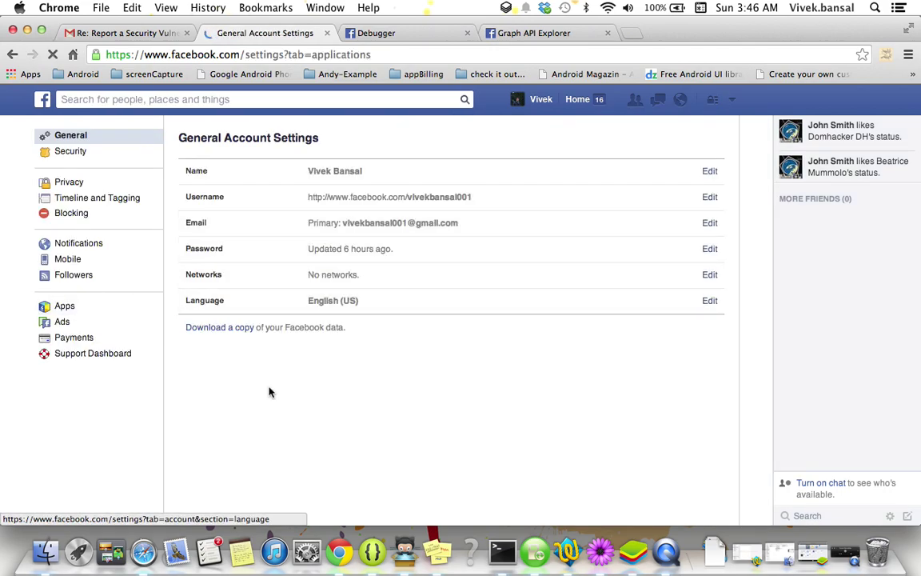
pyautogui.scroll(-2, 269, 391)
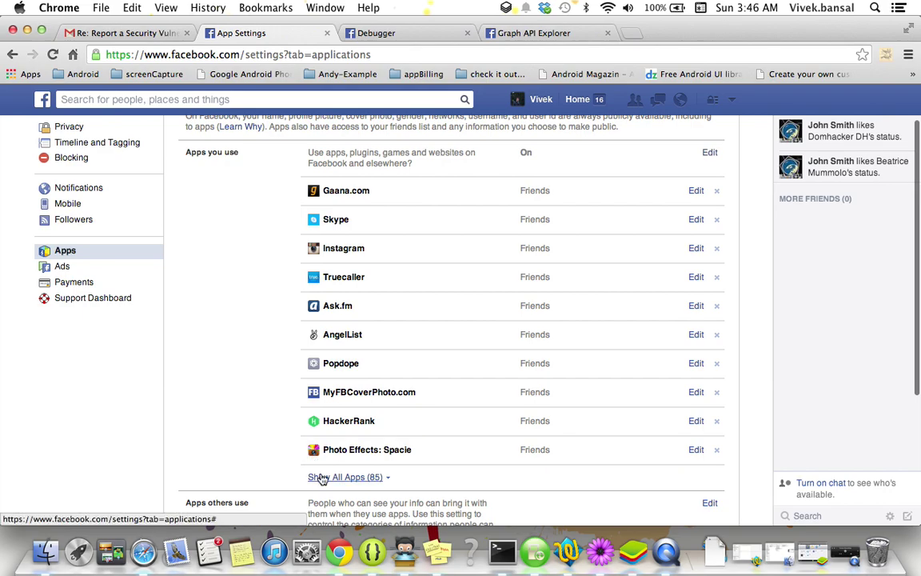
pyautogui.click(321, 478)
# Search the page for 'bug', which finds no match.
pyautogui.scroll(-5, 263, 428)
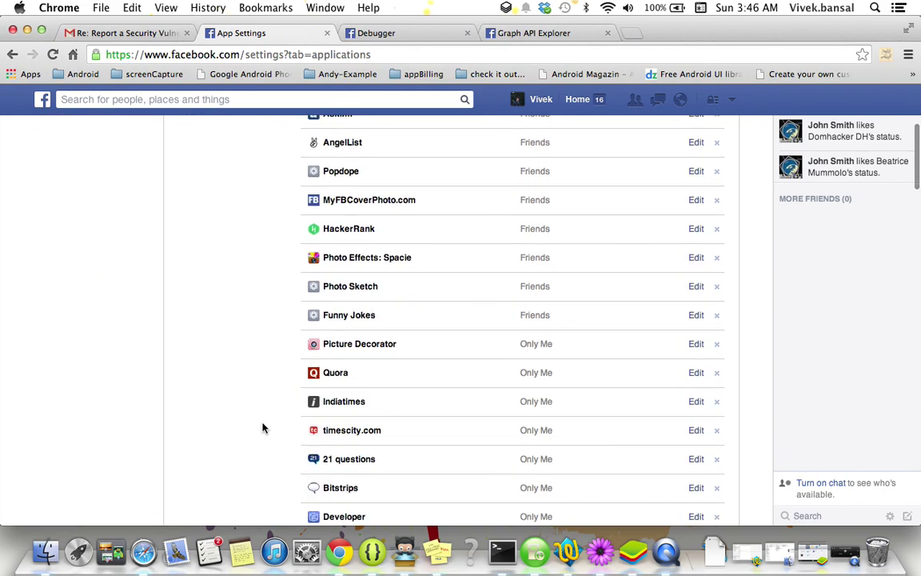
pyautogui.press('super+f')
pyautogui.scroll(-5, 263, 428)
pyautogui.write('bug')
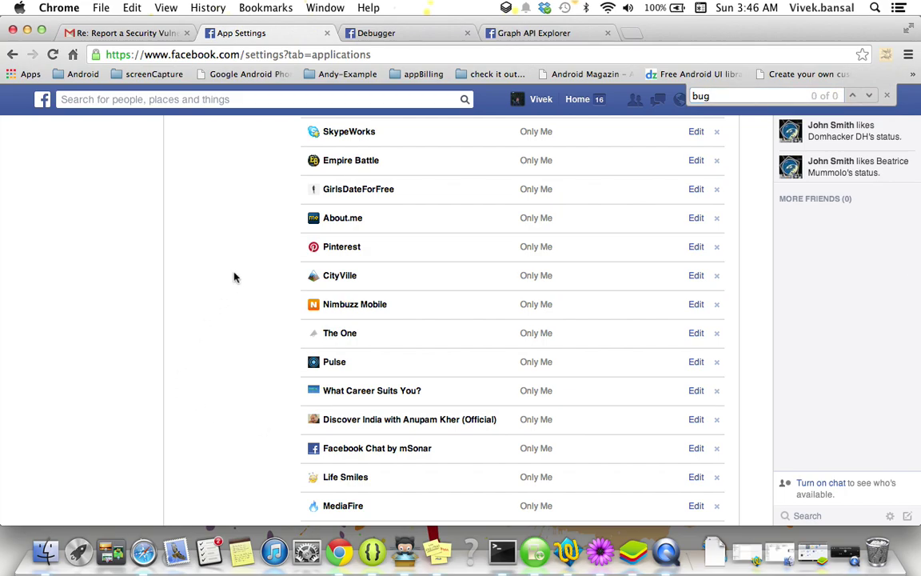
# Launch the FacebookBug test app from BlueStacks' My Apps to its posting screen.
pyautogui.click(639, 565)
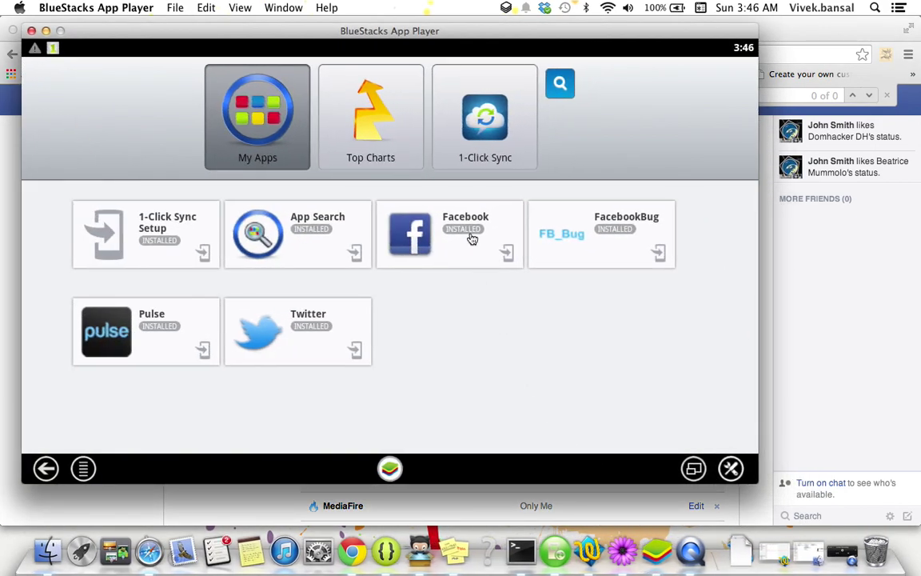
pyautogui.click(473, 238)
pyautogui.click(600, 246)
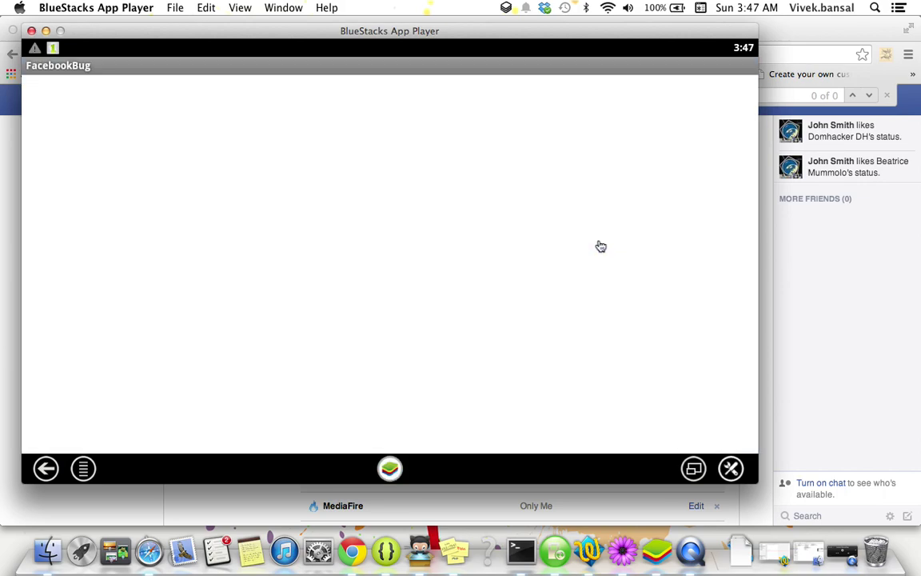
# Clear the LogCat log, check emulator processes in Devices, then return to FacebookBug.
pyautogui.click(386, 551)
pyautogui.click(840, 102)
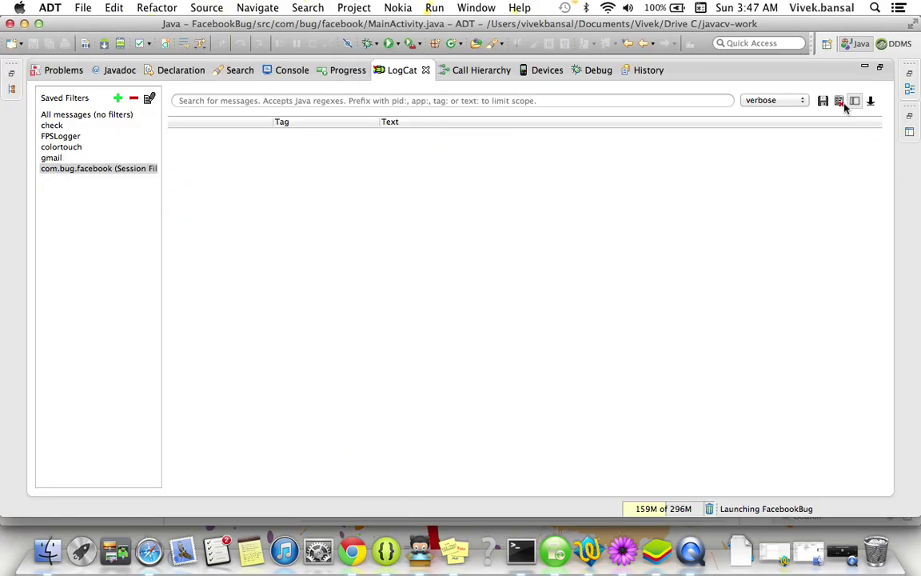
pyautogui.click(550, 72)
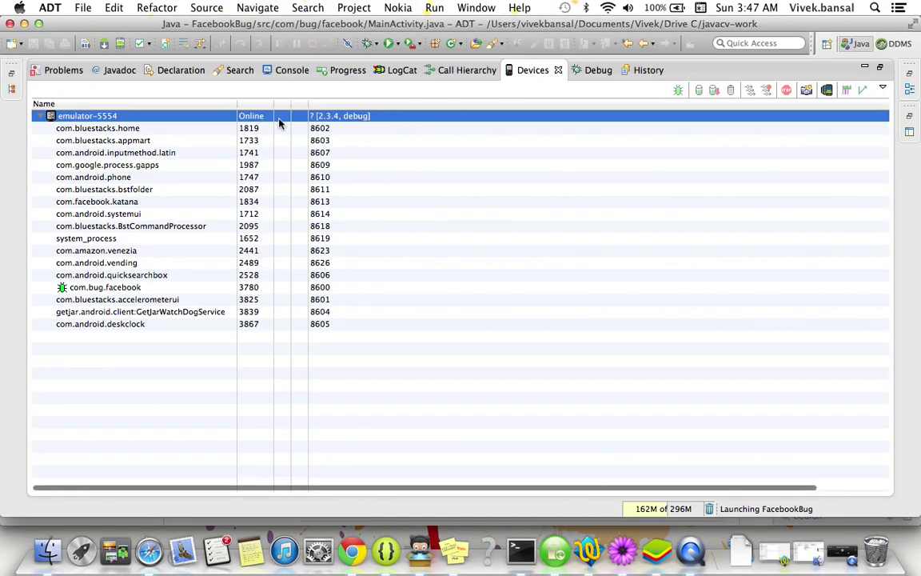
pyautogui.click(397, 70)
pyautogui.doubleClick(397, 71)
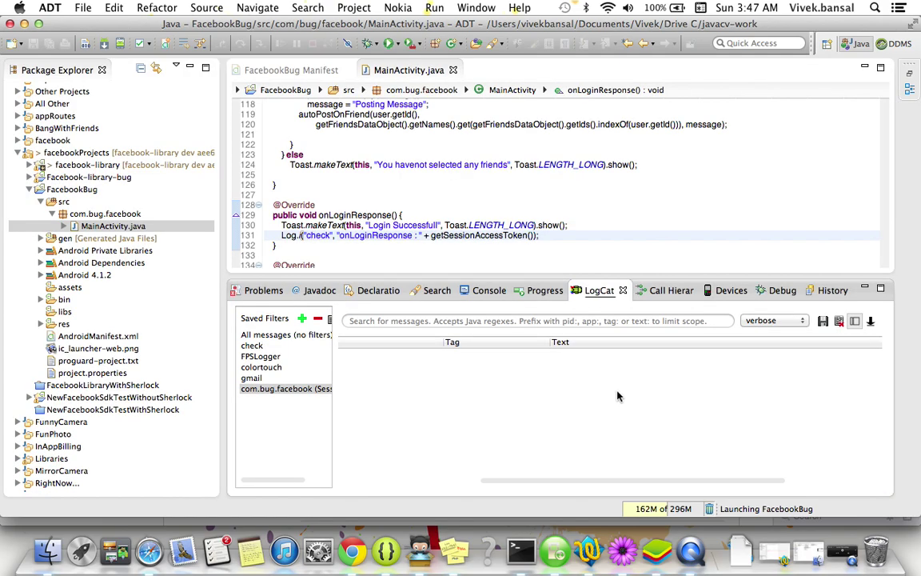
pyautogui.doubleClick(601, 290)
pyautogui.click(657, 553)
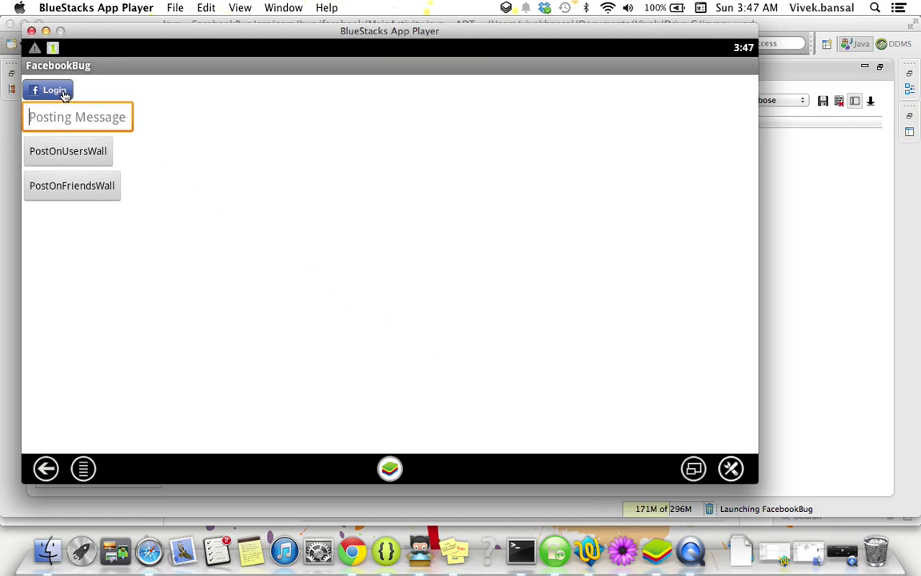
# Log in from FacebookBug and approve BugReportingTestApp's public profile and friend list access.
pyautogui.click(63, 92)
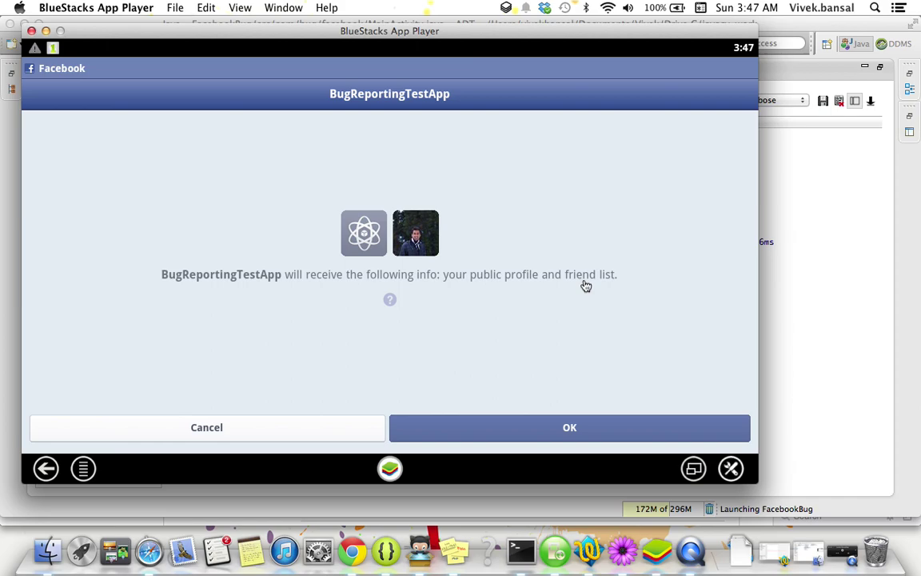
pyautogui.click(579, 429)
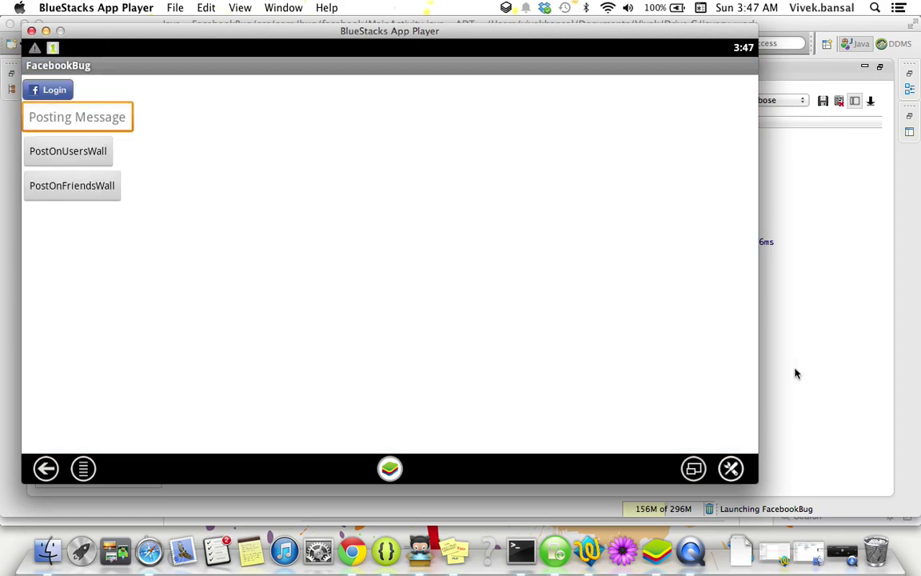
# Log in again from FacebookBug and select the onLoginResponse LogCat line holding the access token.
pyautogui.click(795, 374)
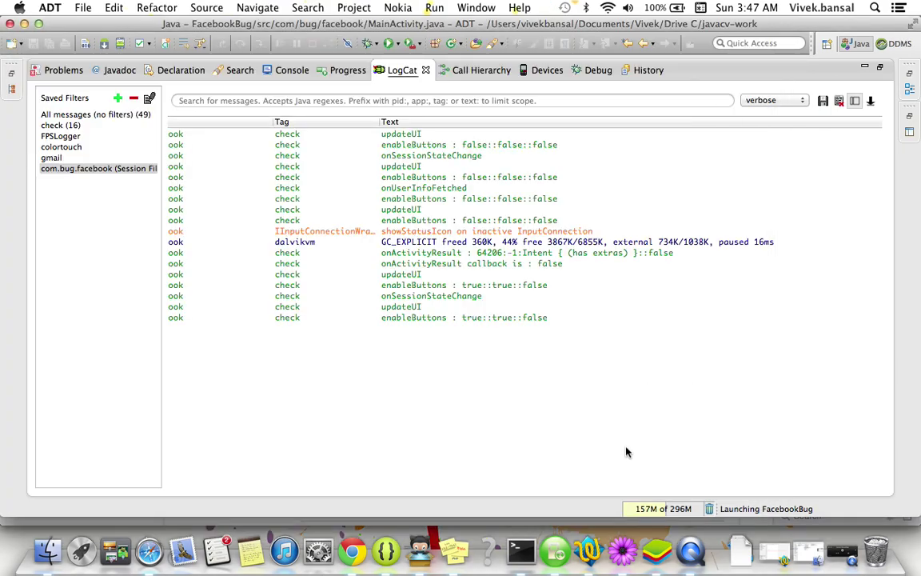
pyautogui.click(658, 552)
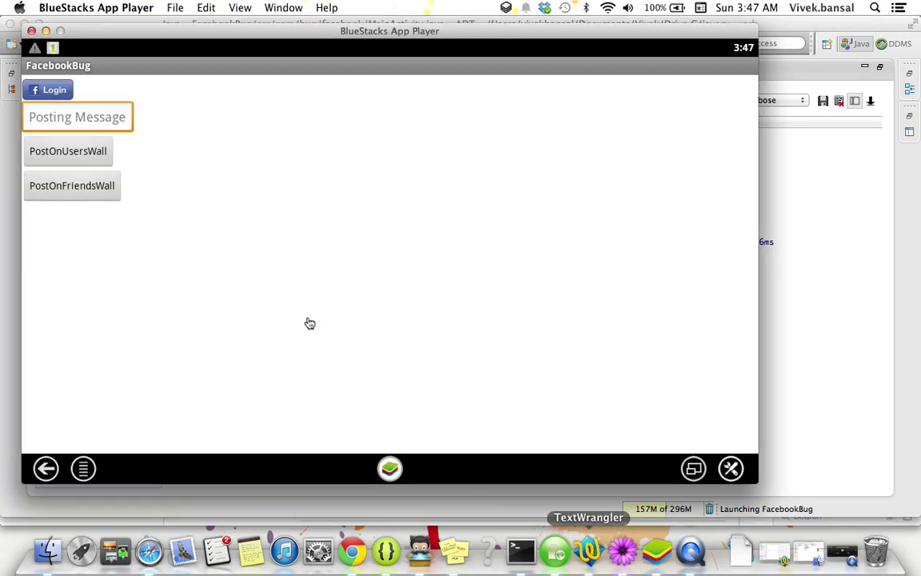
pyautogui.click(60, 95)
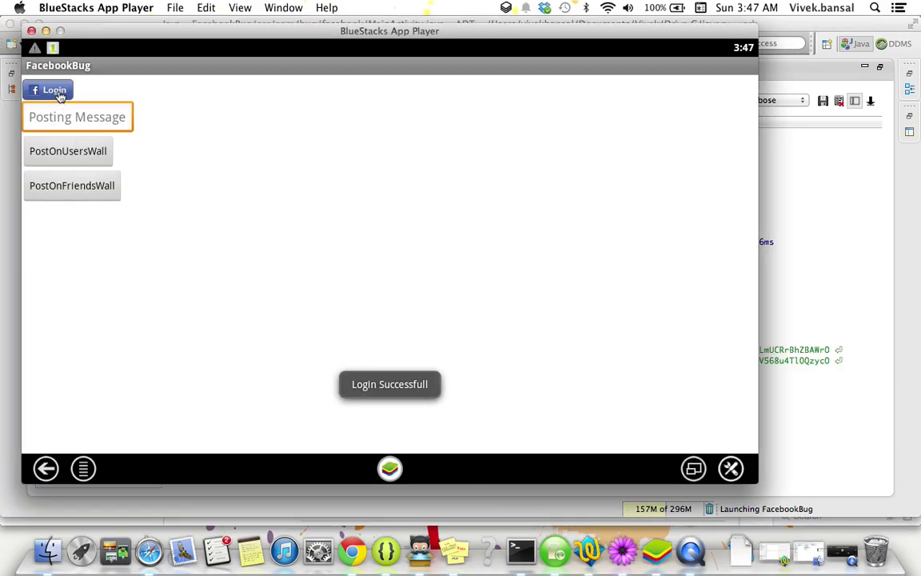
pyautogui.click(791, 350)
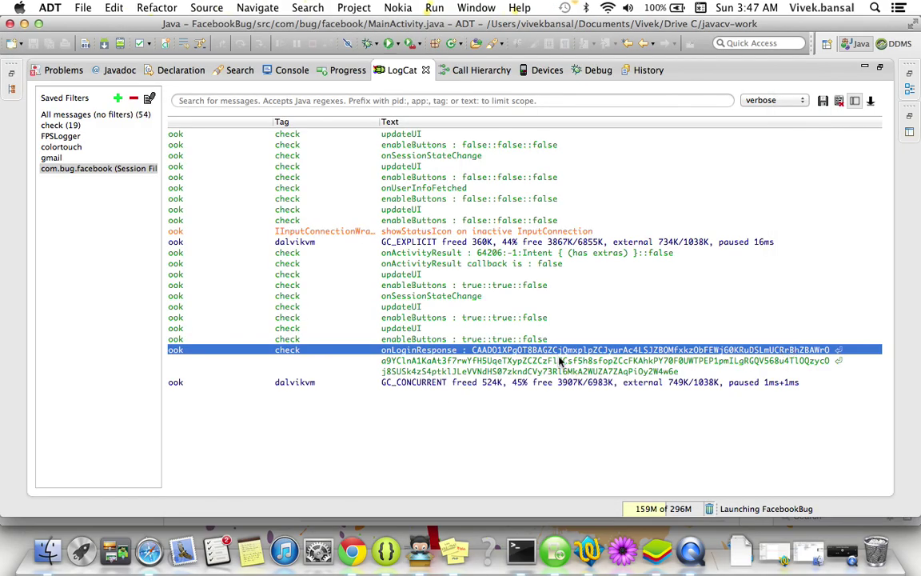
pyautogui.press('super+Tab')
pyautogui.press('super+Tab')
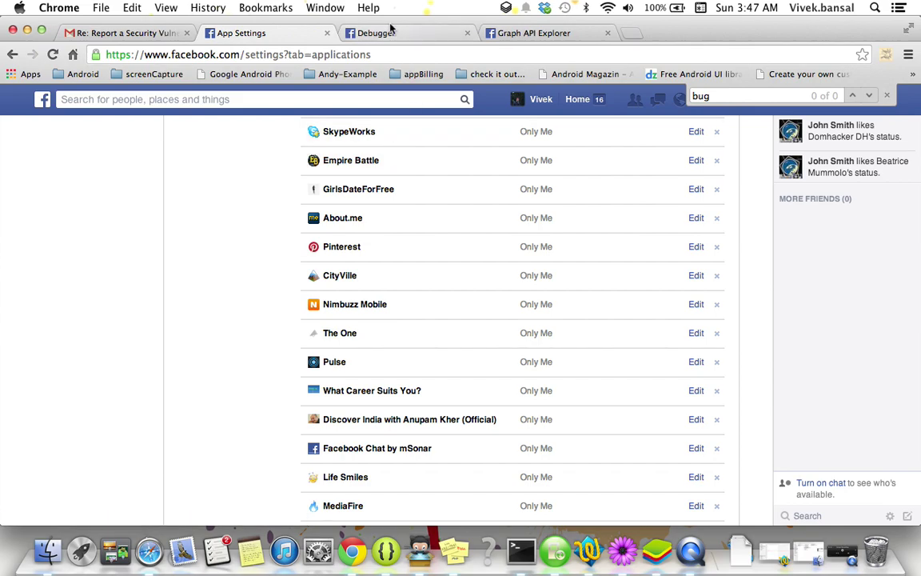
# Paste the log line into the Access Token Debugger, strip the prefix, and debug the token.
pyautogui.click(411, 36)
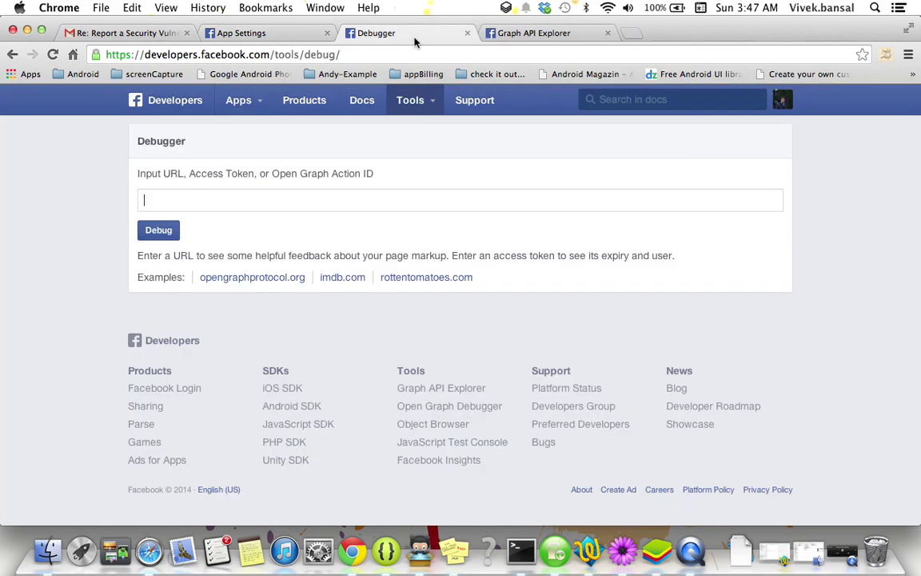
pyautogui.press('super+v')
pyautogui.press('super+Left')
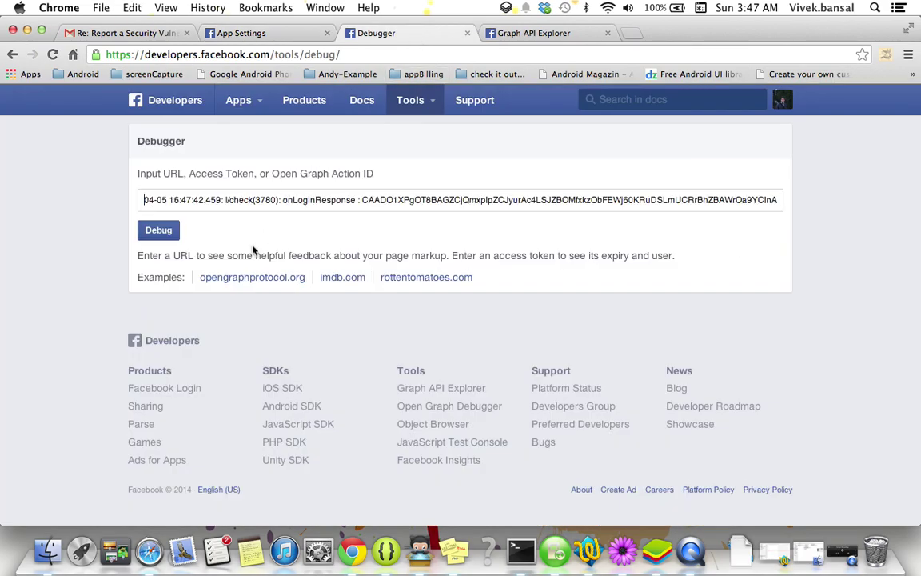
pyautogui.moveTo(142, 200); pyautogui.dragTo(362, 201)
pyautogui.press('BackSpace')
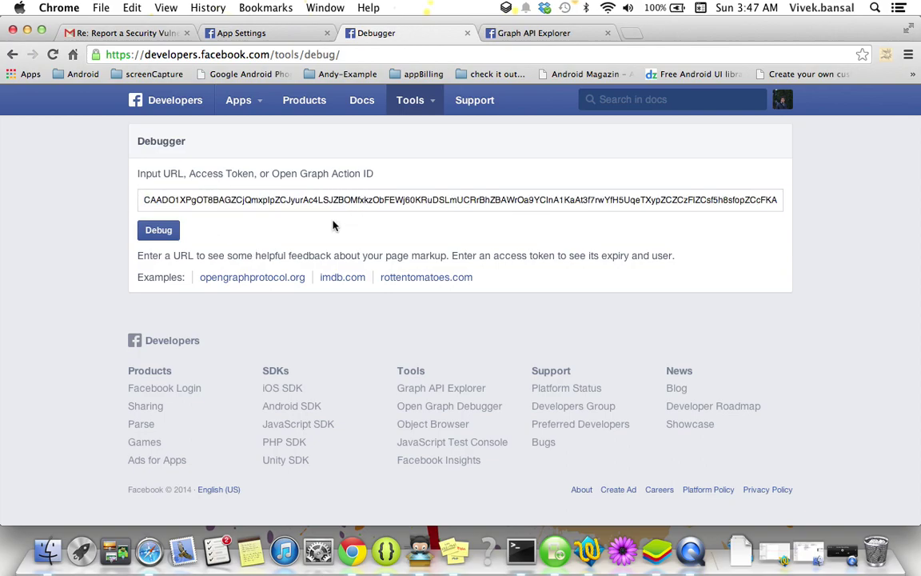
pyautogui.click(157, 229)
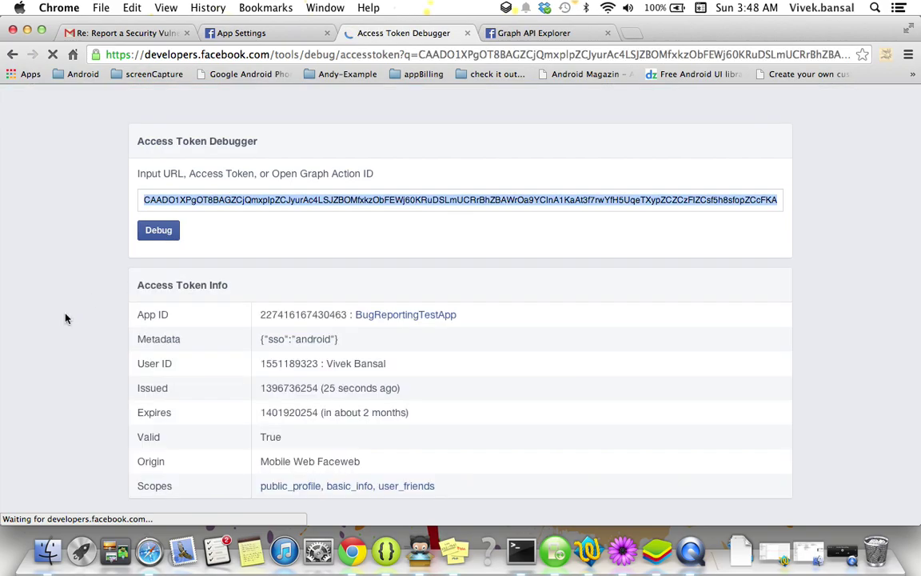
pyautogui.scroll(-2, 66, 318)
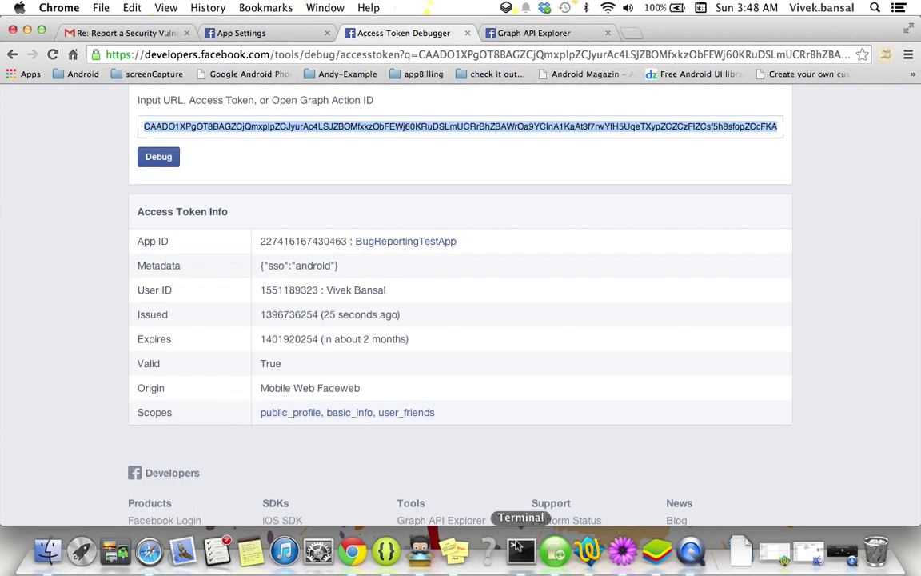
# Type 'python posting_bug.py' in Terminal and copy the access token from the Debugger field.
pyautogui.click(519, 550)
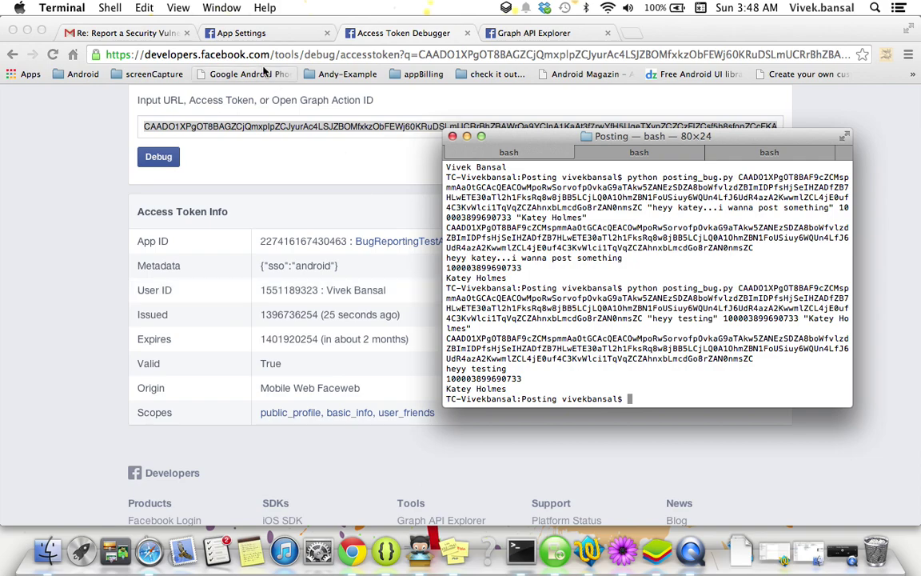
pyautogui.write('python p')
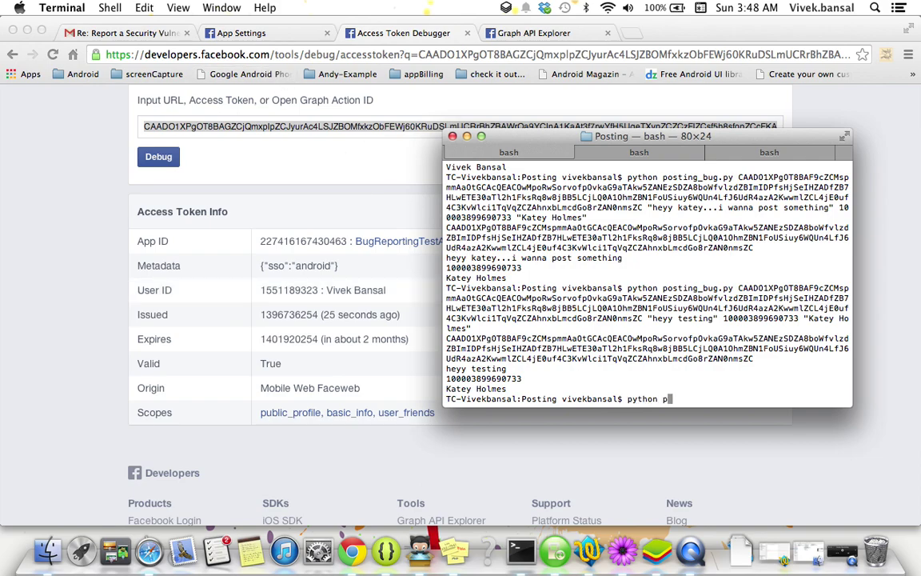
pyautogui.write('osting_bug.py posting_bug.py')
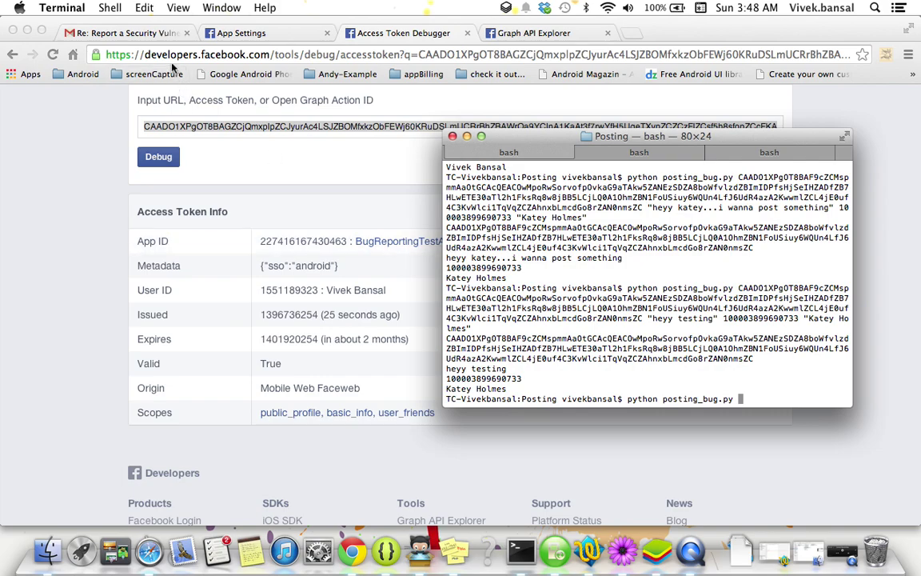
pyautogui.click(258, 128)
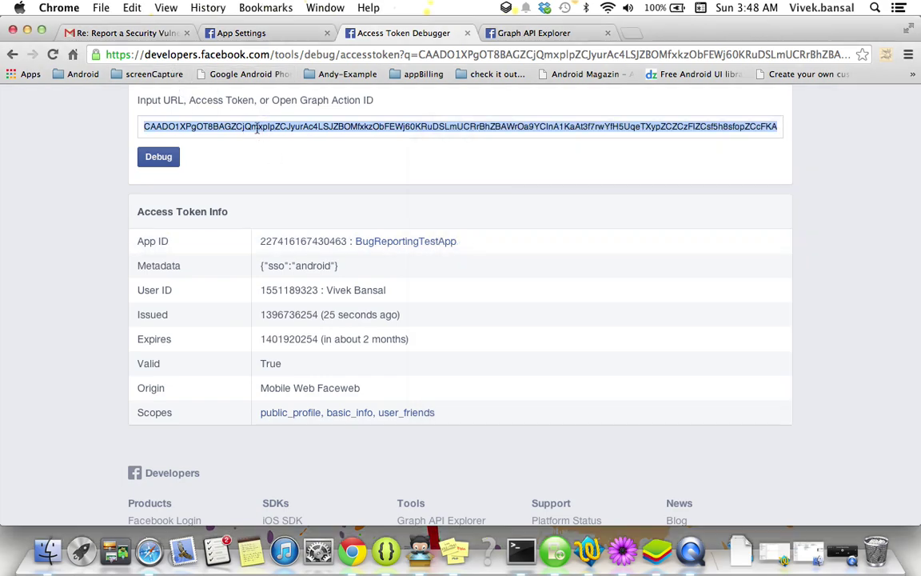
pyautogui.rightClick(257, 130)
pyautogui.click(280, 184)
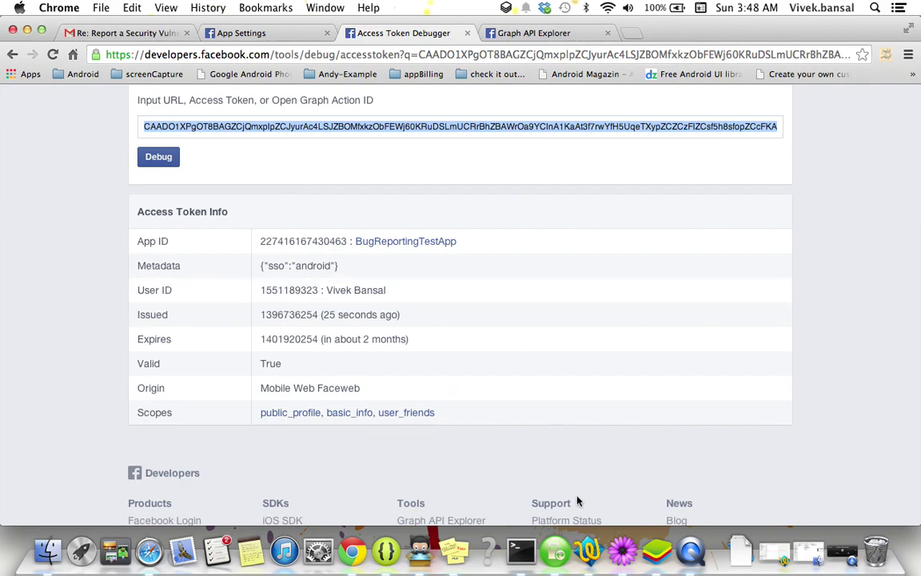
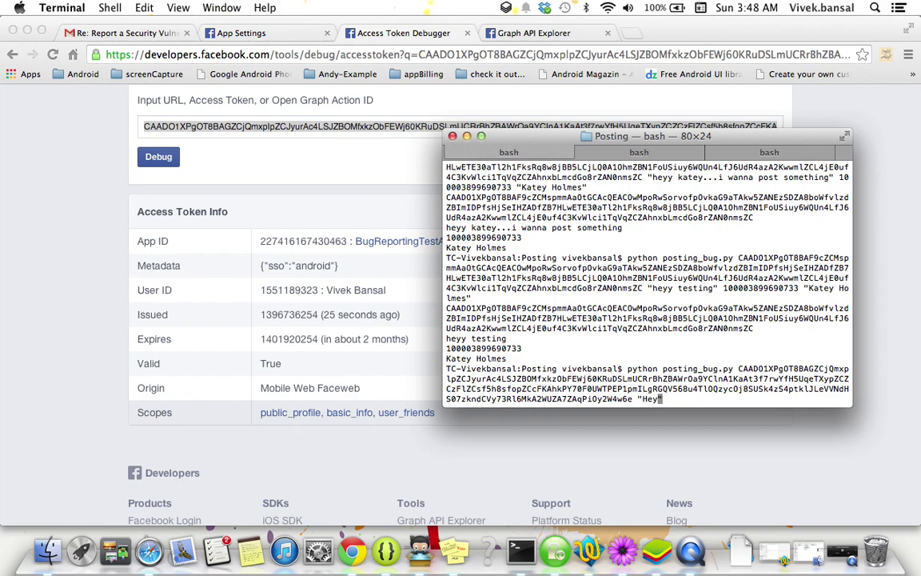
# Run posting_bug.py with a test-posting message, the user's own ID copied from the token debugger, and their full name.
pyautogui.write('y...')
pyautogui.press('BackSpace')
pyautogui.press('BackSpace')
pyautogui.press('BackSpace')
pyautogui.write('vivek...its a test posting')
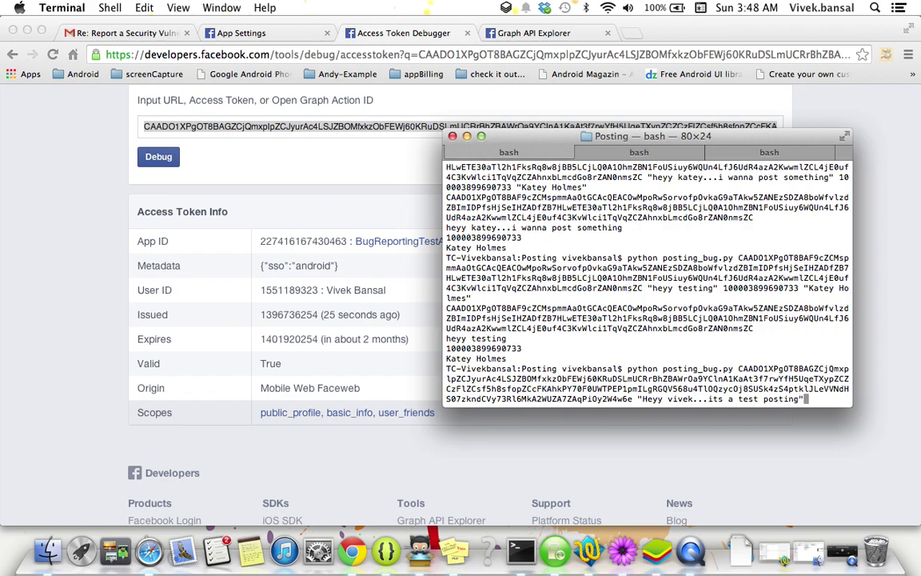
pyautogui.write(' "')
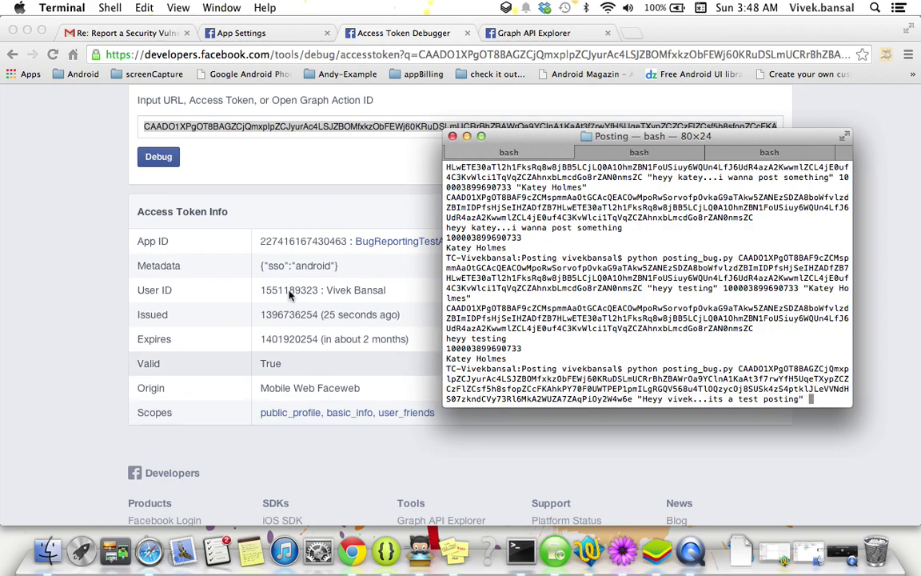
pyautogui.click(290, 294)
pyautogui.doubleClick(290, 291)
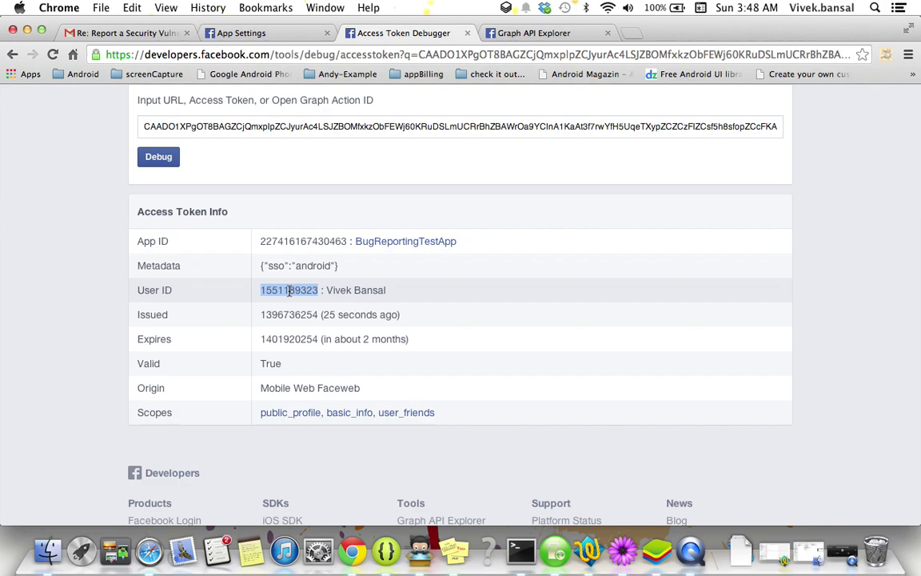
pyautogui.press('super+Tab')
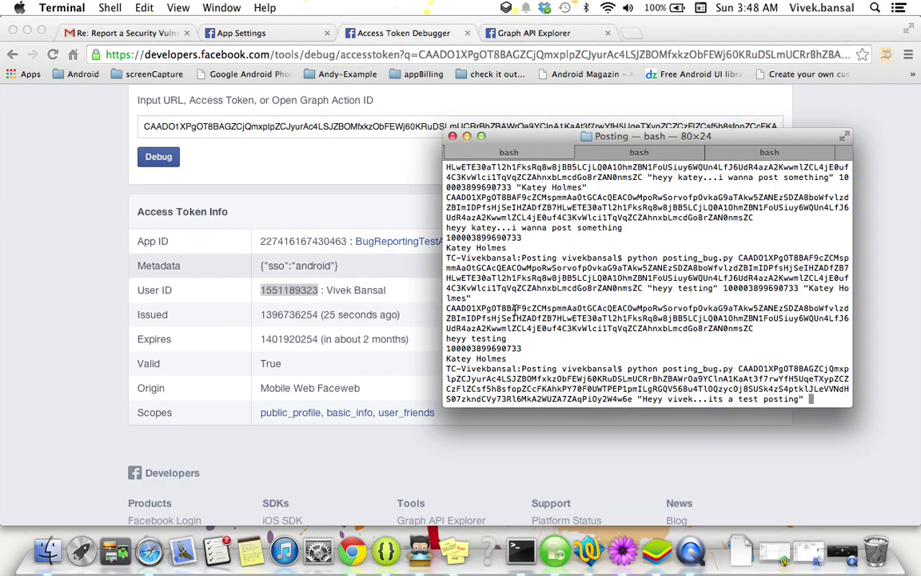
pyautogui.press('super+v')
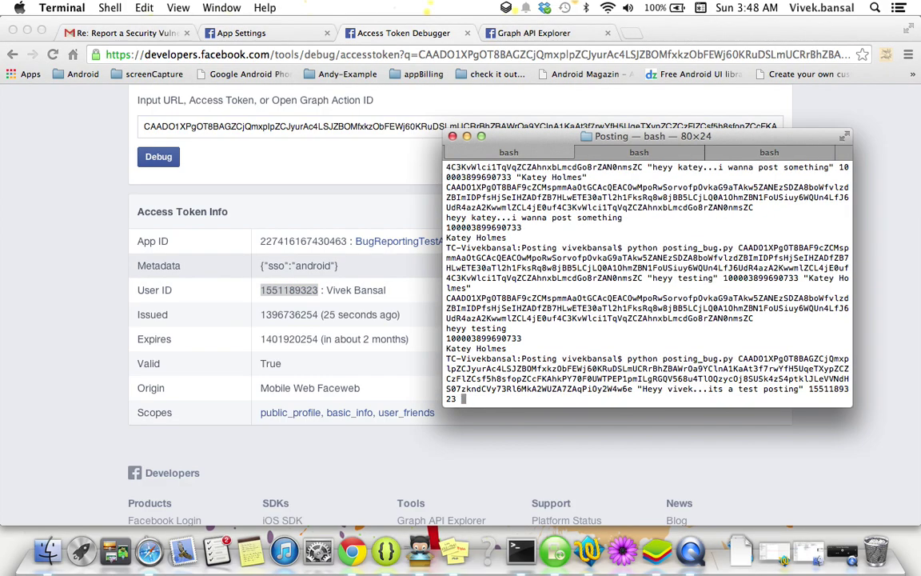
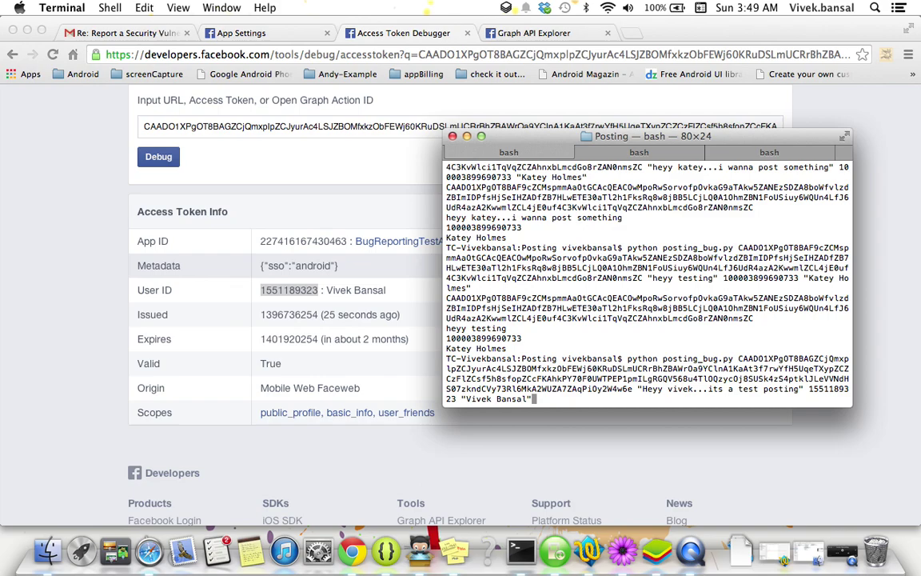
pyautogui.press('Return')
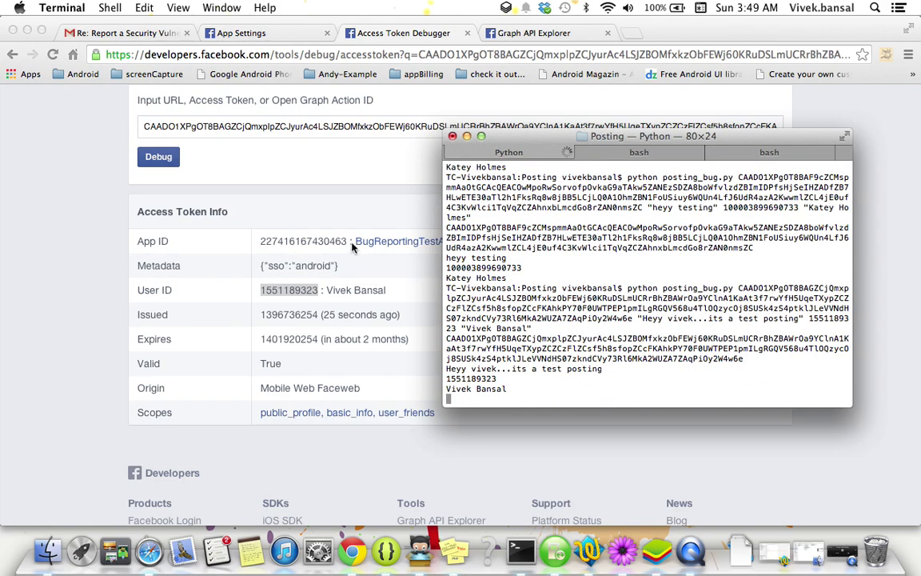
# Check the user's own timeline for the test post, then go to Settings from the account menu.
pyautogui.click(241, 33)
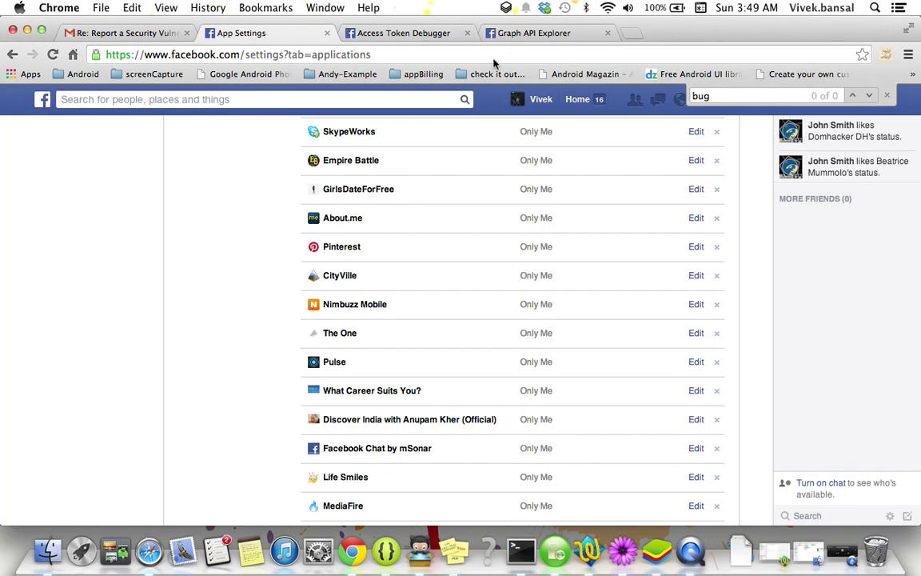
pyautogui.click(541, 100)
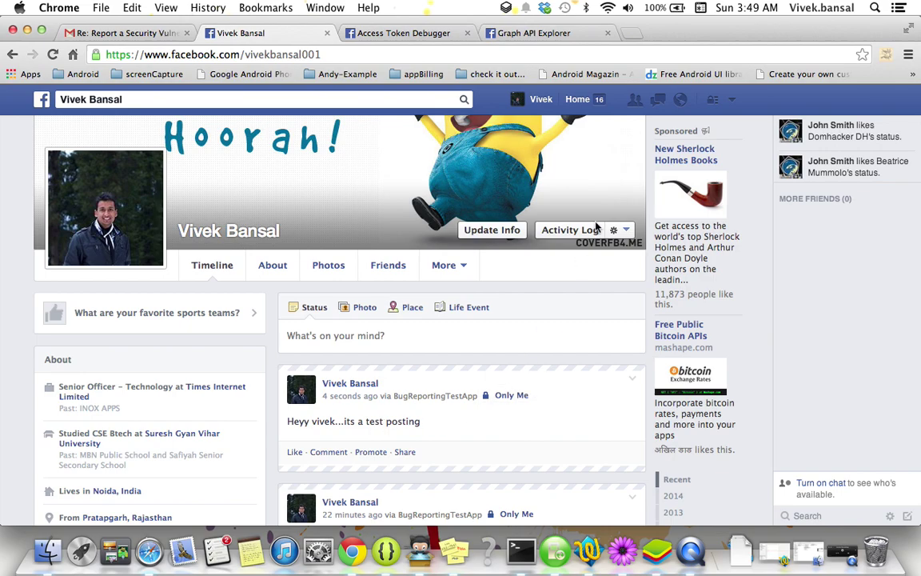
pyautogui.click(731, 100)
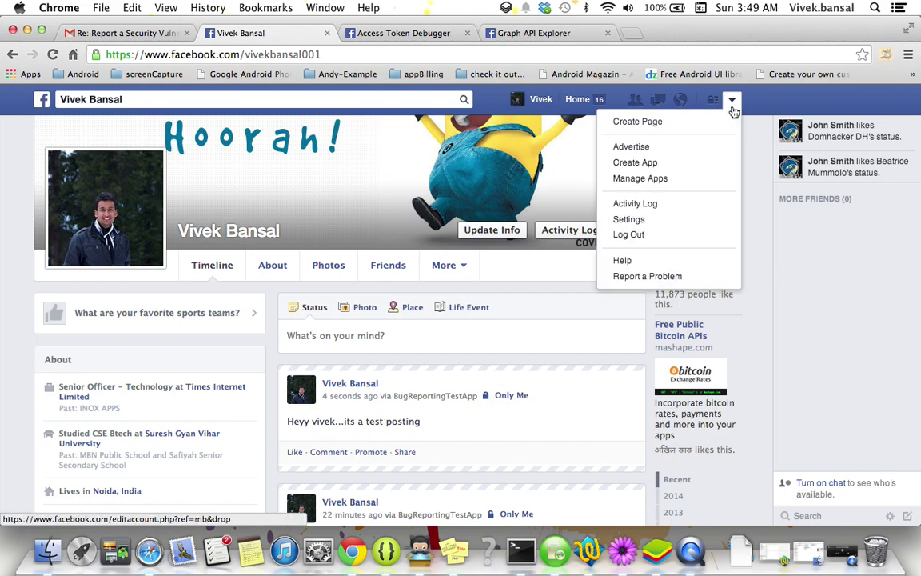
pyautogui.click(629, 221)
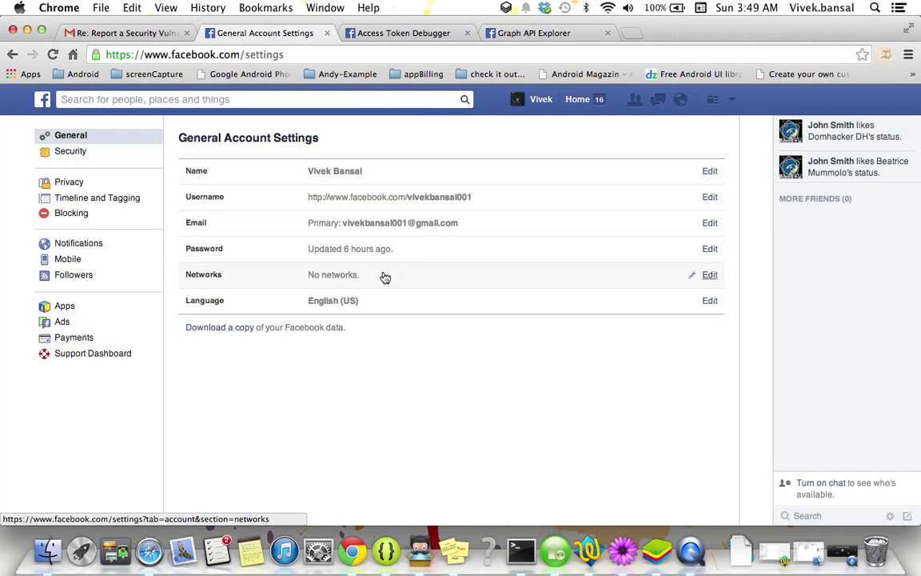
# Find BugReportingTestApp among all apps and expand it to show it requires only basic info.
pyautogui.click(66, 307)
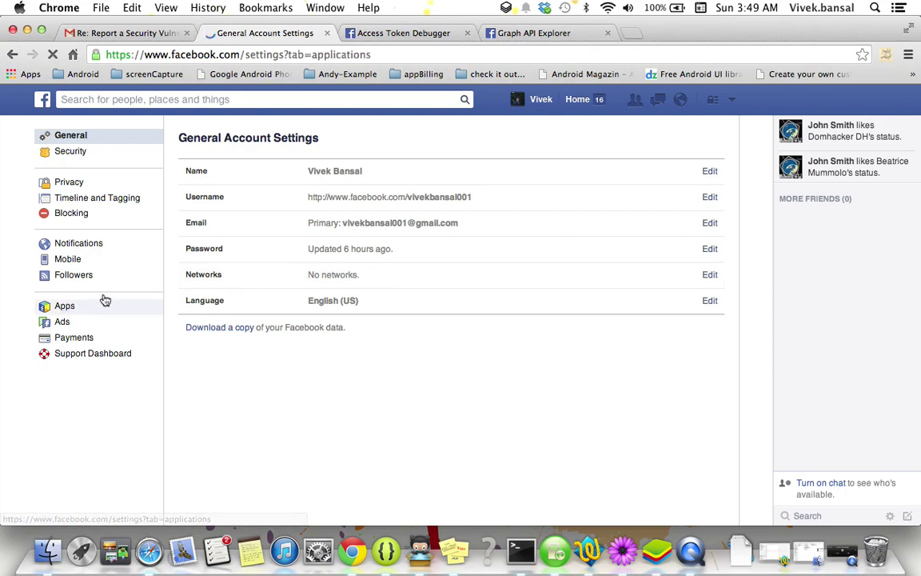
pyautogui.scroll(-3, 200, 369)
pyautogui.click(327, 466)
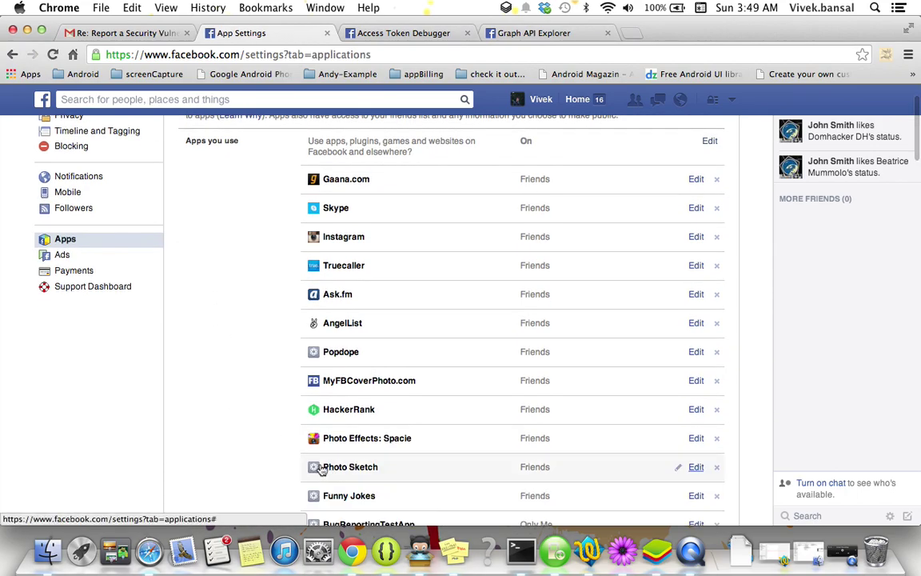
pyautogui.press('super+f')
pyautogui.write('bug')
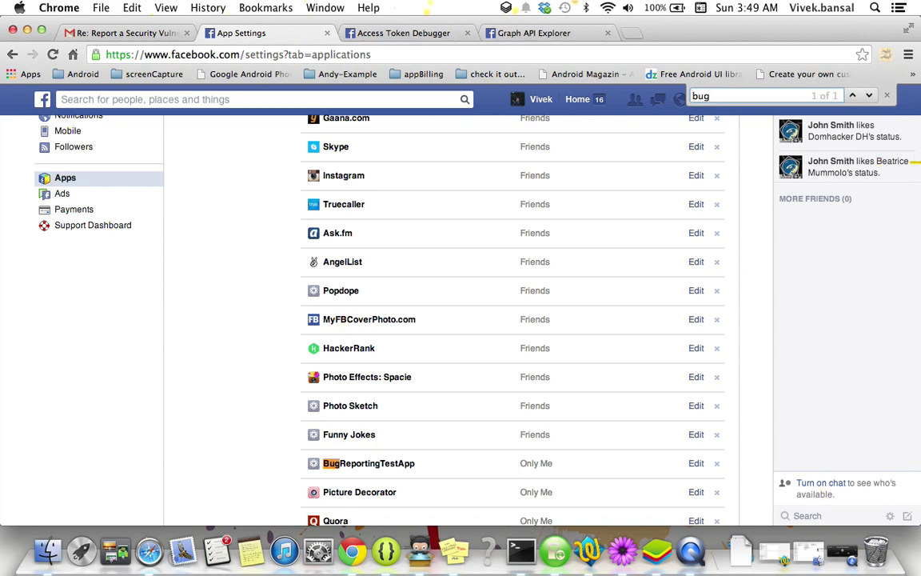
pyautogui.scroll(-3, 287, 421)
pyautogui.click(693, 342)
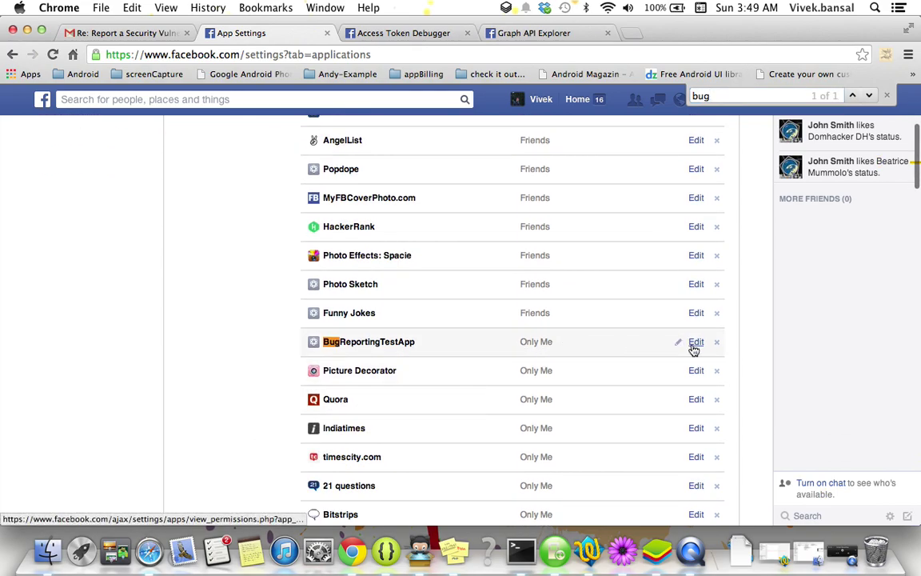
pyautogui.scroll(-2, 174, 348)
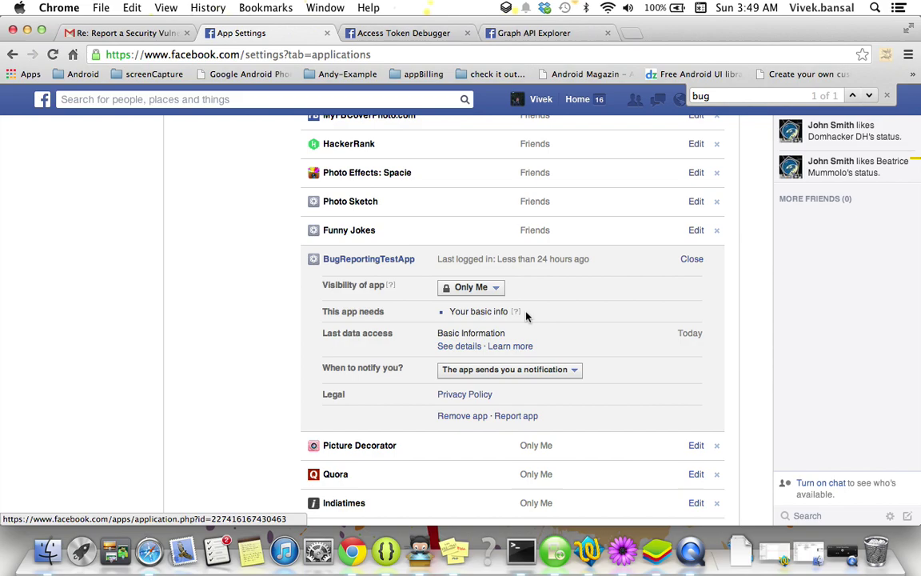
pyautogui.click(527, 35)
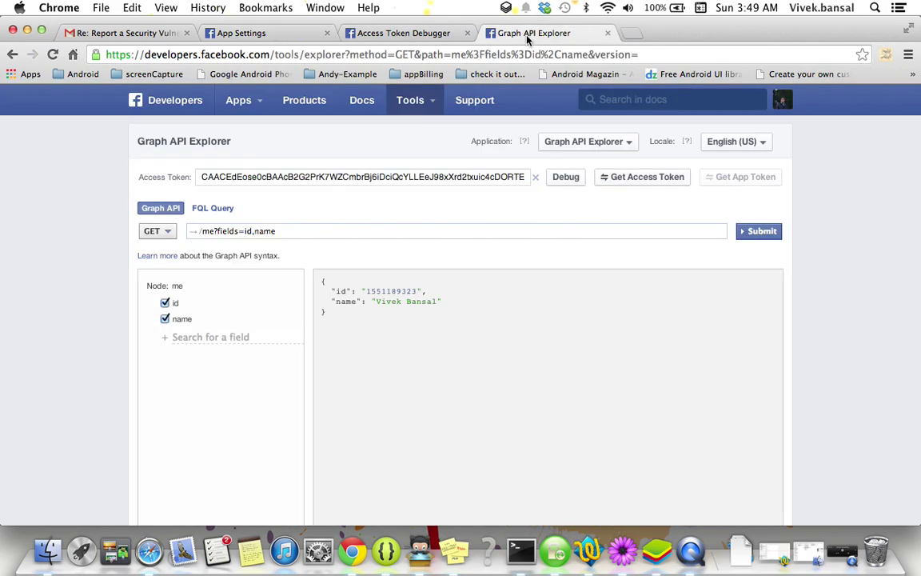
# Query me/friends in the Graph API Explorer and search the results for the target friend's name.
pyautogui.click(306, 230)
pyautogui.press('super+a')
pyautogui.press('BackSpace')
pyautogui.write('me/')
pyautogui.write('frine')
pyautogui.write('s')
pyautogui.press('Return')
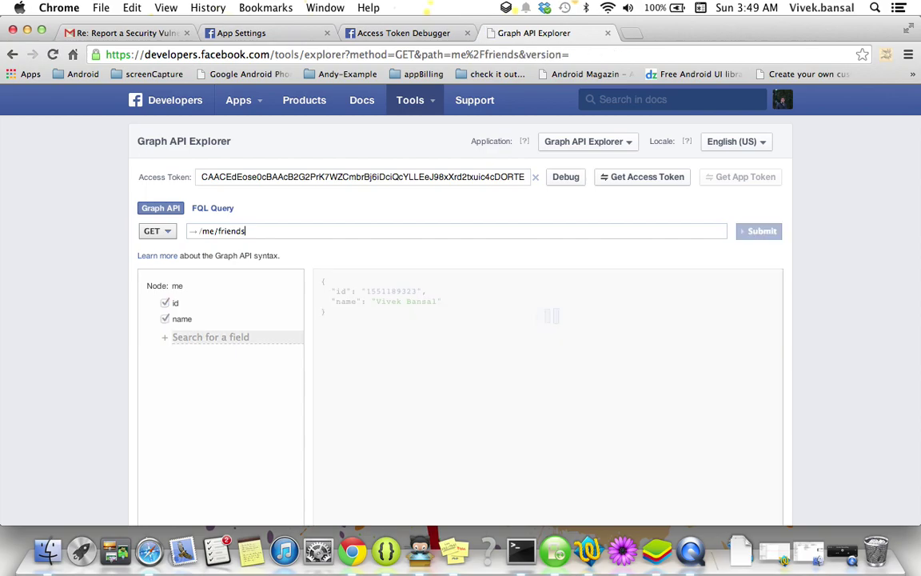
pyautogui.scroll(-4, 232, 395)
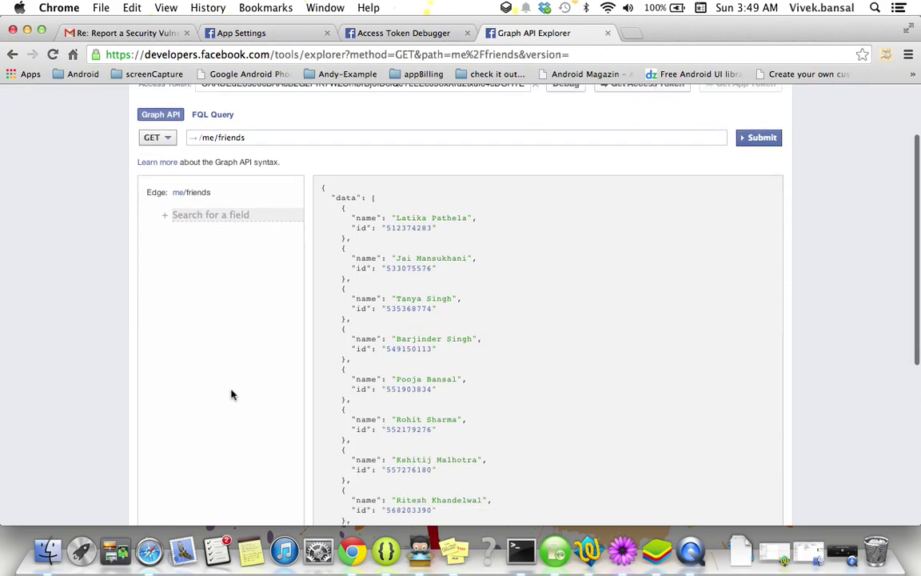
pyautogui.scroll(-15, 545, 355)
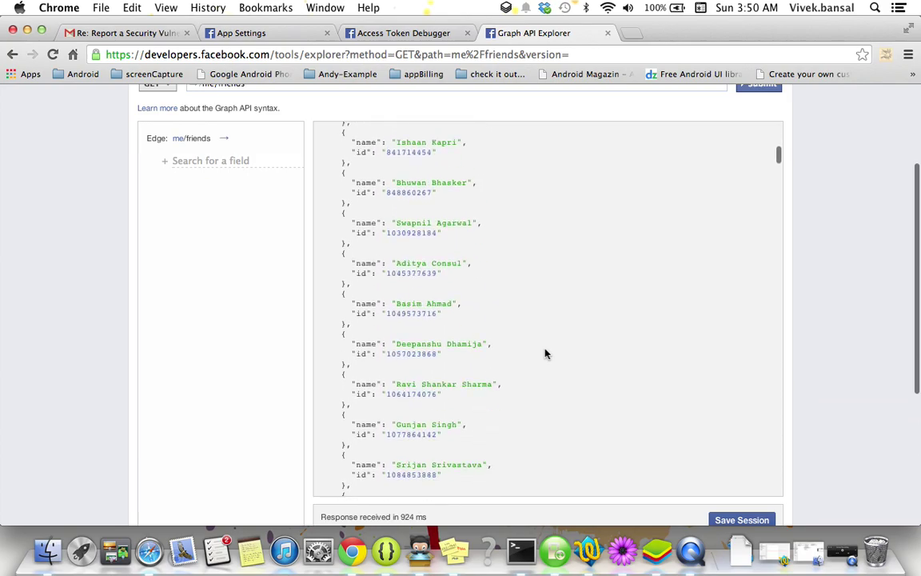
pyautogui.press('super+f')
pyautogui.write('katey')
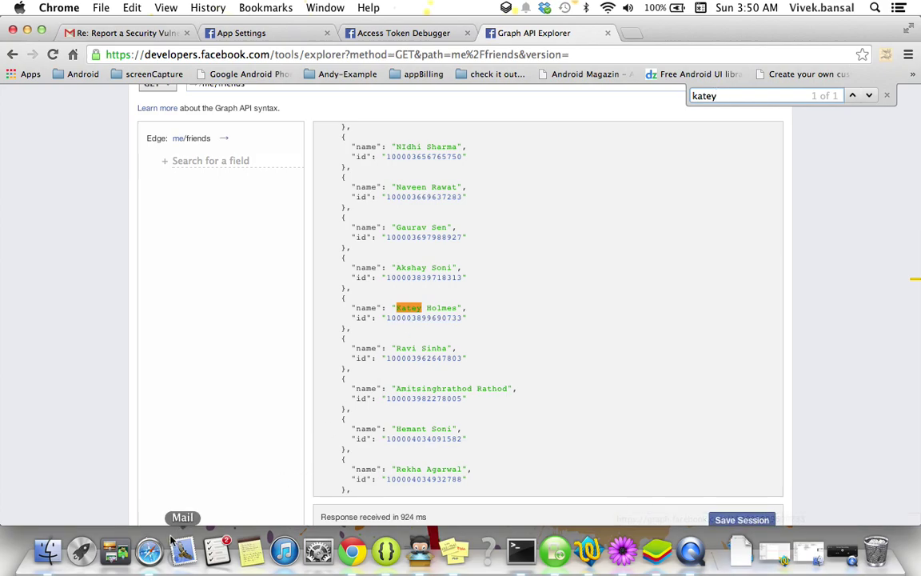
# In the friend's Safari session, open their Profile and scroll to the BugReportingTestApp post.
pyautogui.click(147, 552)
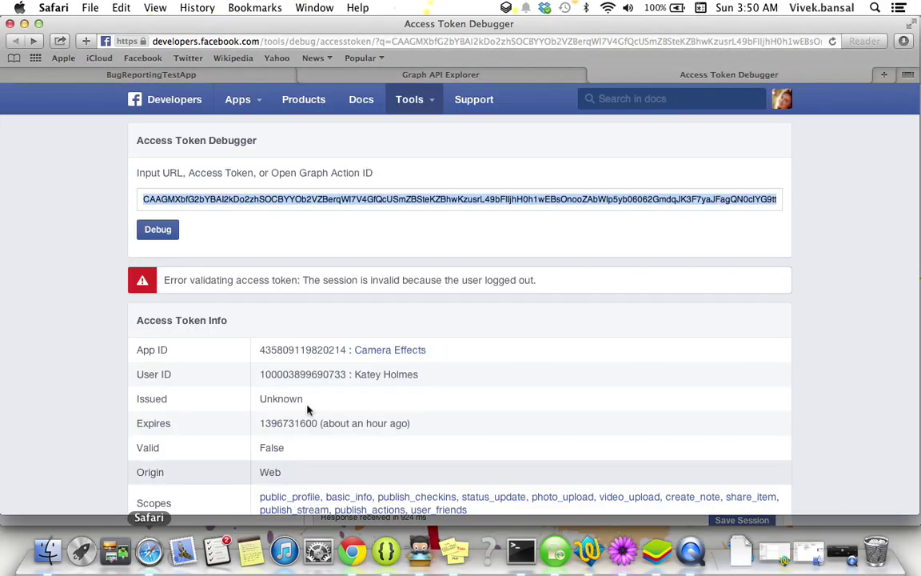
pyautogui.click(787, 100)
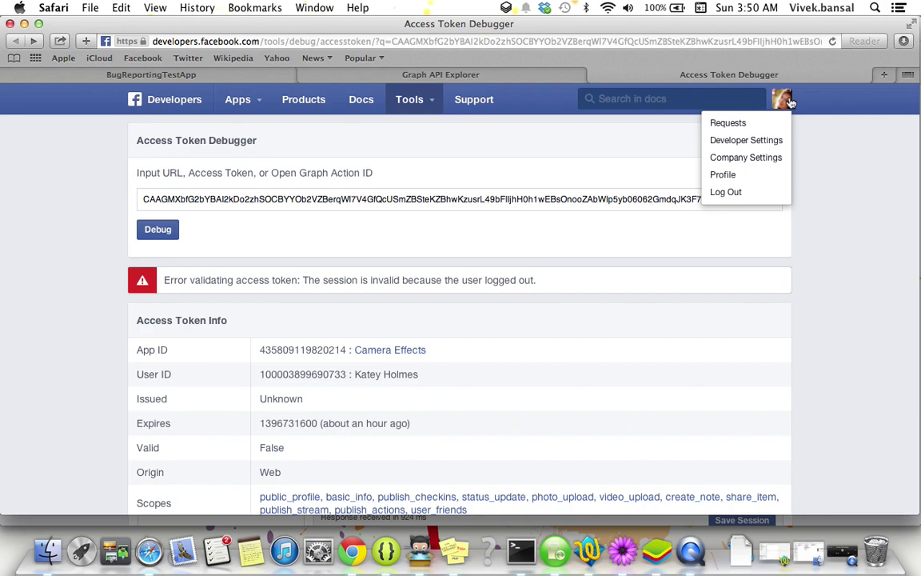
pyautogui.click(719, 183)
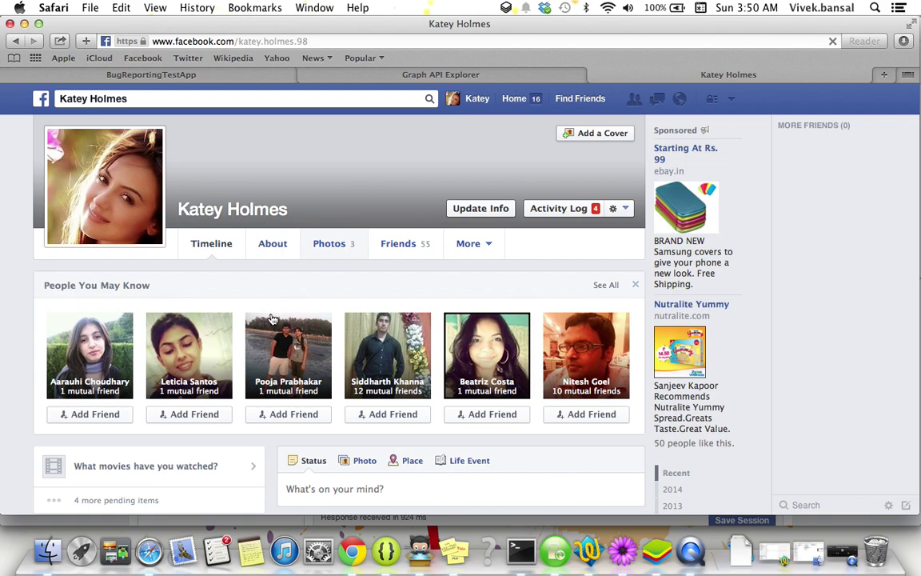
pyautogui.scroll(-3, 270, 319)
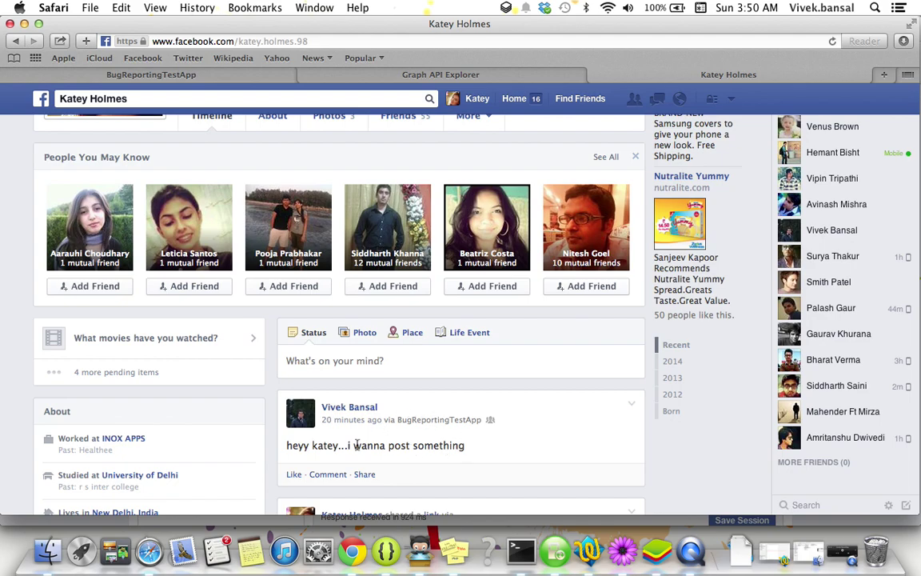
# Select the target friend's numeric ID in the me/friends results.
pyautogui.click(521, 552)
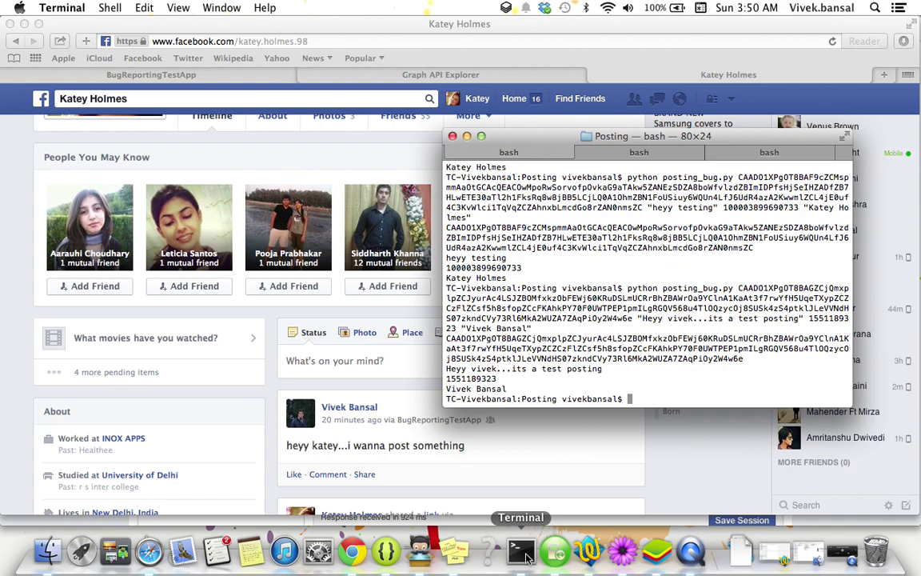
pyautogui.click(352, 552)
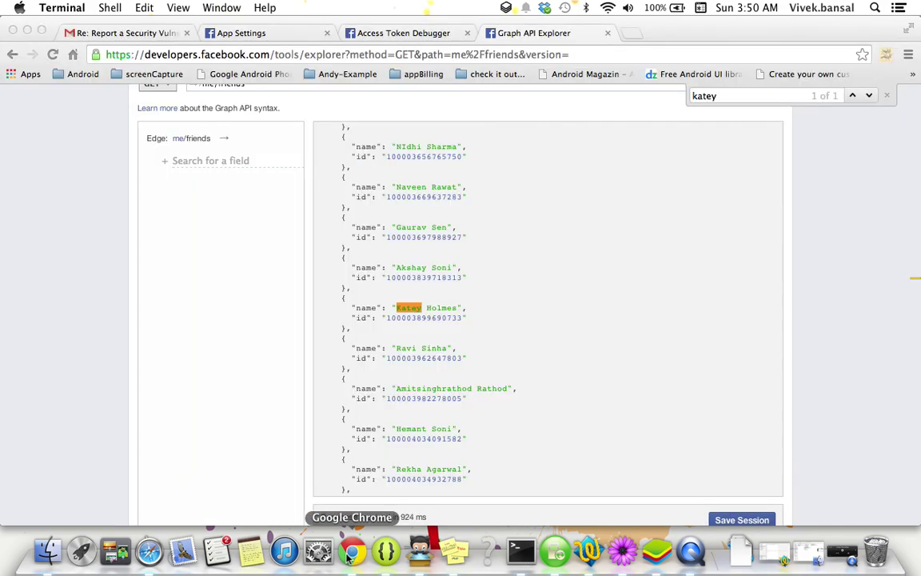
pyautogui.moveTo(387, 318); pyautogui.dragTo(462, 325)
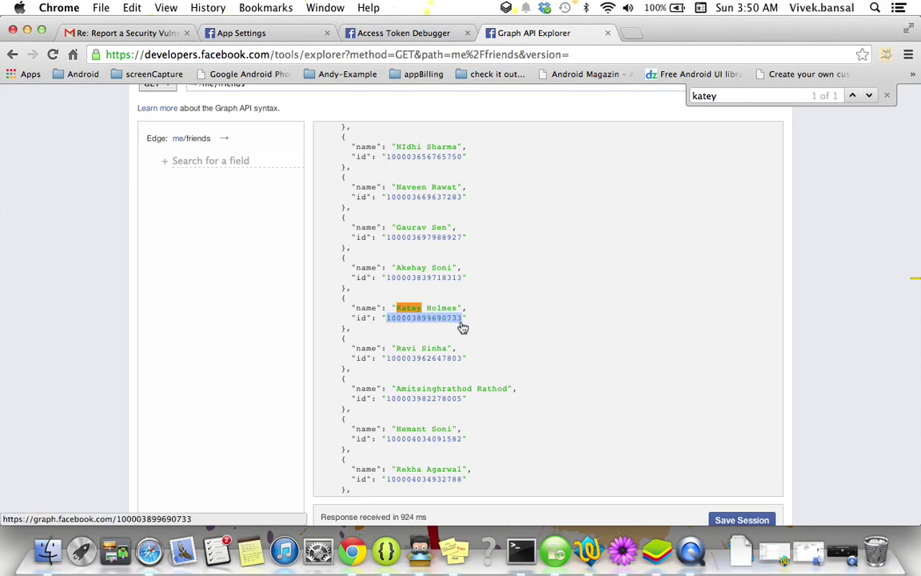
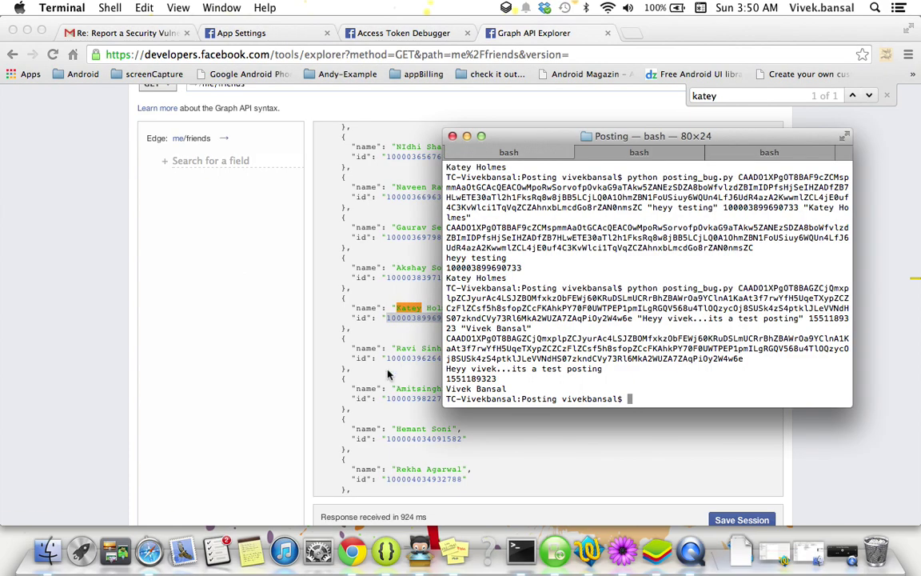
# Check the friend's Facebook timeline in Safari, then bring Terminal back to the front.
pyautogui.click(149, 552)
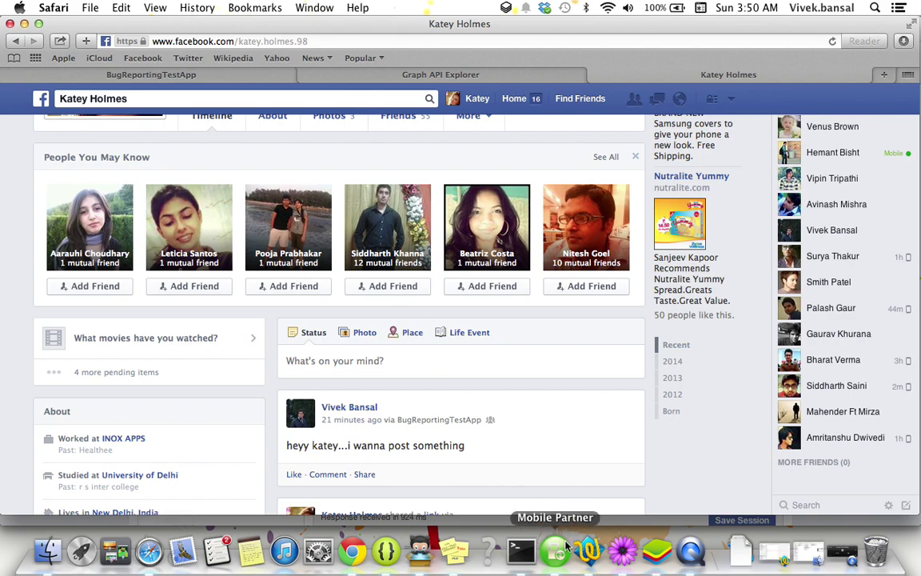
pyautogui.click(520, 550)
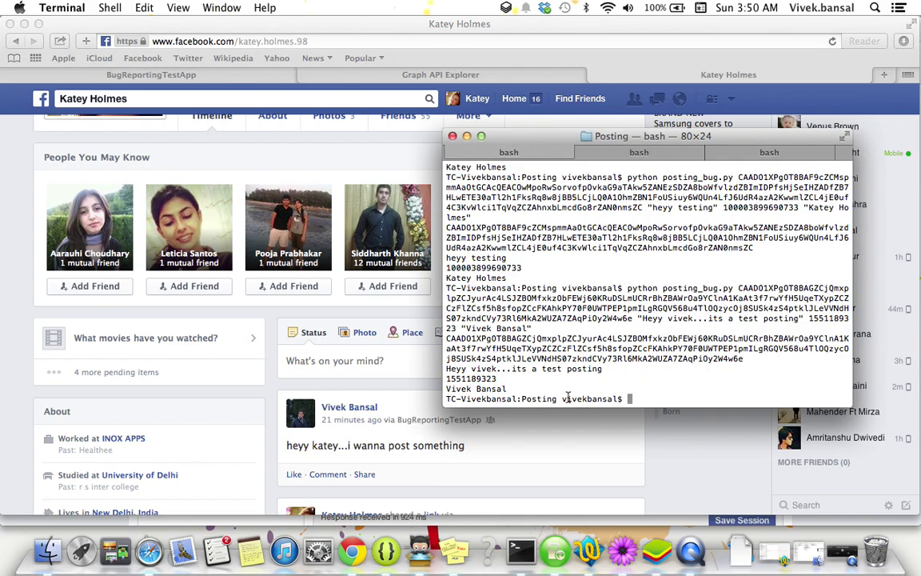
# Recall the posting_bug.py command and retarget it to the friend's name and pasted user ID.
pyautogui.press('Up')
pyautogui.press('BackSpace')
pyautogui.press('BackSpace')
pyautogui.press('BackSpace')
pyautogui.press('BackSpace')
pyautogui.press('BackSpace')
pyautogui.press('BackSpace')
pyautogui.press('BackSpace')
pyautogui.press('BackSpace')
pyautogui.press('BackSpace')
pyautogui.press('BackSpace')
pyautogui.press('BackSpace')
pyautogui.press('BackSpace')
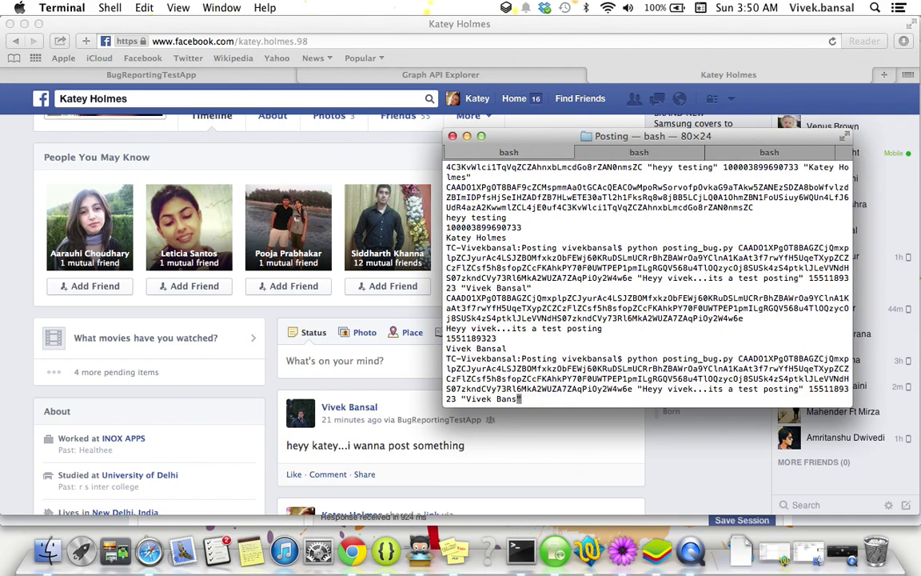
pyautogui.press('BackSpace')
pyautogui.press('Left')
pyautogui.press('Left')
pyautogui.press('Left')
pyautogui.press('Left')
pyautogui.press('Left')
pyautogui.press('Left')
pyautogui.press('Left')
pyautogui.press('Left')
pyautogui.press('Left')
pyautogui.press('Left')
pyautogui.press('Left')
pyautogui.press('Left')
pyautogui.press('Left')
pyautogui.press('Left')
pyautogui.press('Left')
pyautogui.press('BackSpace')
pyautogui.press('BackSpace')
pyautogui.press('BackSpace')
pyautogui.press('BackSpace')
pyautogui.press('BackSpace')
pyautogui.press('BackSpace')
pyautogui.press('BackSpace')
pyautogui.press('BackSpace')
pyautogui.press('BackSpace')
pyautogui.press('BackSpace')
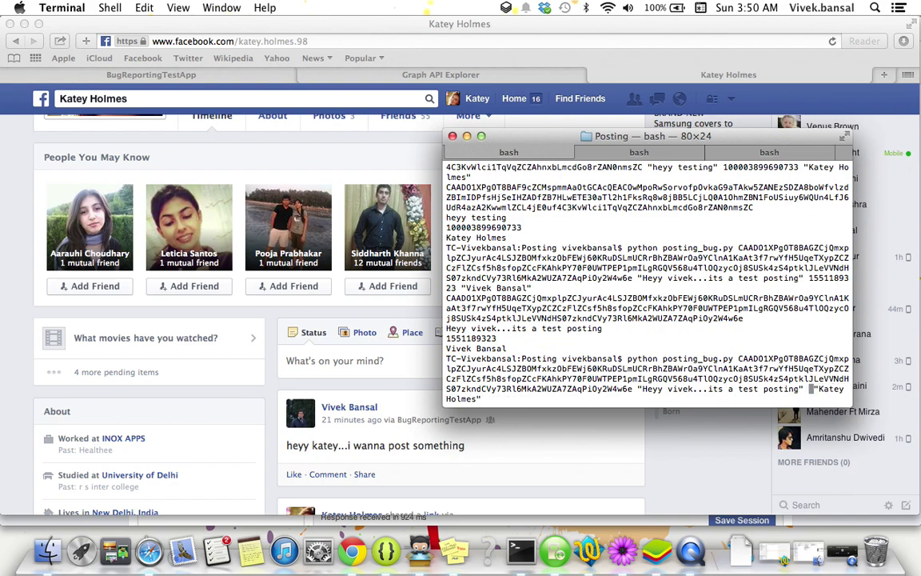
pyautogui.press('super+v')
# Change the message to a 'Heyy ...its a test positing' greeting for the friend and run it.
pyautogui.press('Left')
pyautogui.press('Left')
pyautogui.press('Left')
pyautogui.press('Left')
pyautogui.press('Left')
pyautogui.press('Left')
pyautogui.press('Left')
pyautogui.press('Left')
pyautogui.press('Left')
pyautogui.press('Left')
pyautogui.press('Left')
pyautogui.press('Left')
pyautogui.press('Left')
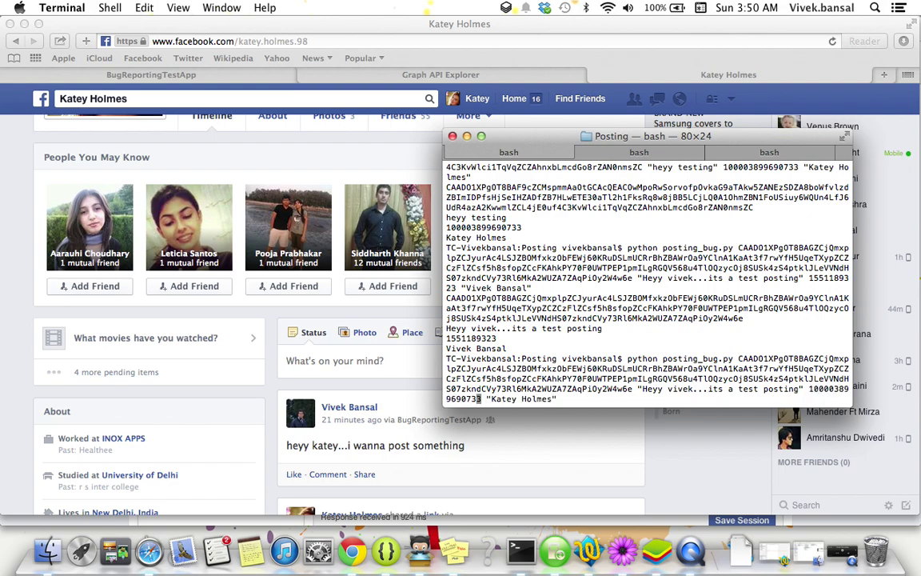
pyautogui.press('Left')
pyautogui.press('Left')
pyautogui.press('Left')
pyautogui.press('Left')
pyautogui.press('BackSpace')
pyautogui.press('BackSpace')
pyautogui.press('BackSpace')
pyautogui.press('BackSpace')
pyautogui.press('BackSpace')
pyautogui.press('BackSpace')
pyautogui.press('BackSpace')
pyautogui.press('BackSpace')
pyautogui.press('BackSpace')
pyautogui.press('BackSpace')
pyautogui.press('BackSpace')
pyautogui.press('BackSpace')
pyautogui.press('BackSpace')
pyautogui.press('BackSpace')
pyautogui.press('BackSpace')
pyautogui.press('BackSpace')
pyautogui.press('BackSpace')
pyautogui.press('BackSpace')
pyautogui.press('BackSpace')
pyautogui.press('BackSpace')
pyautogui.press('BackSpace')
pyautogui.press('BackSpace')
pyautogui.press('BackSpace')
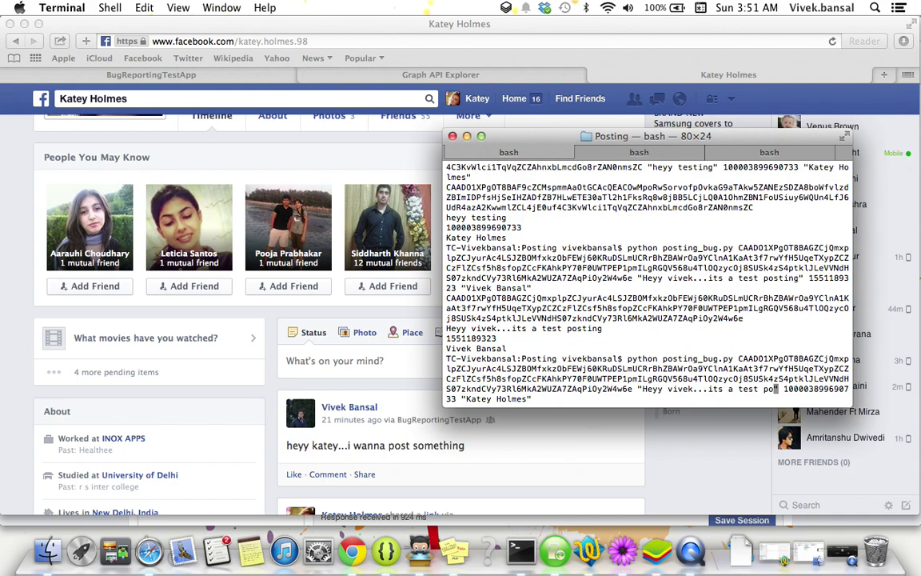
pyautogui.press('BackSpace')
pyautogui.press('BackSpace')
pyautogui.press('BackSpace')
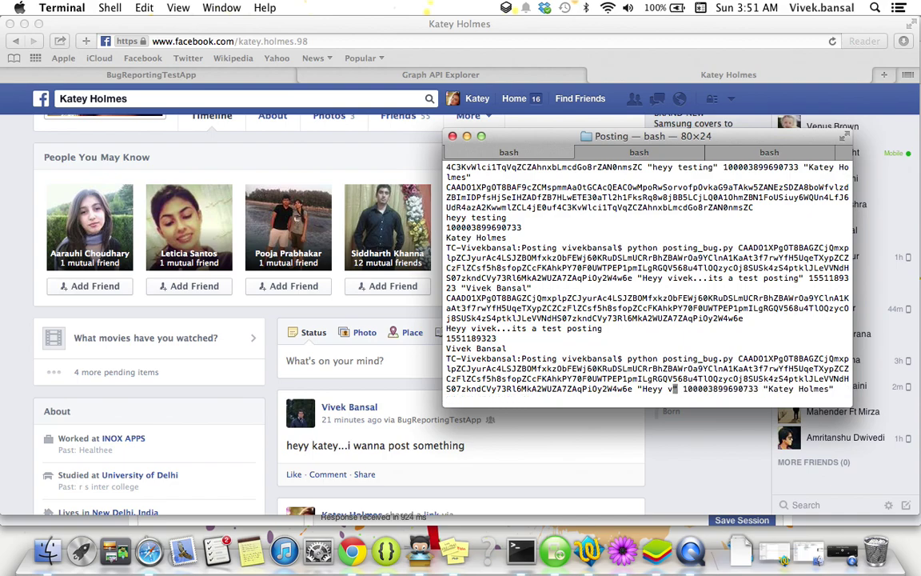
pyautogui.write('katey...')
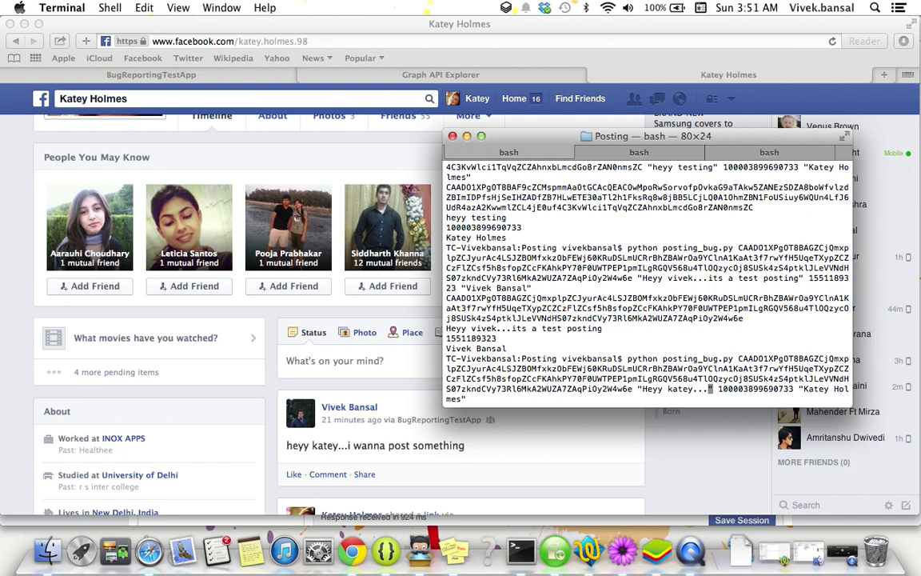
pyautogui.write('its a test ')
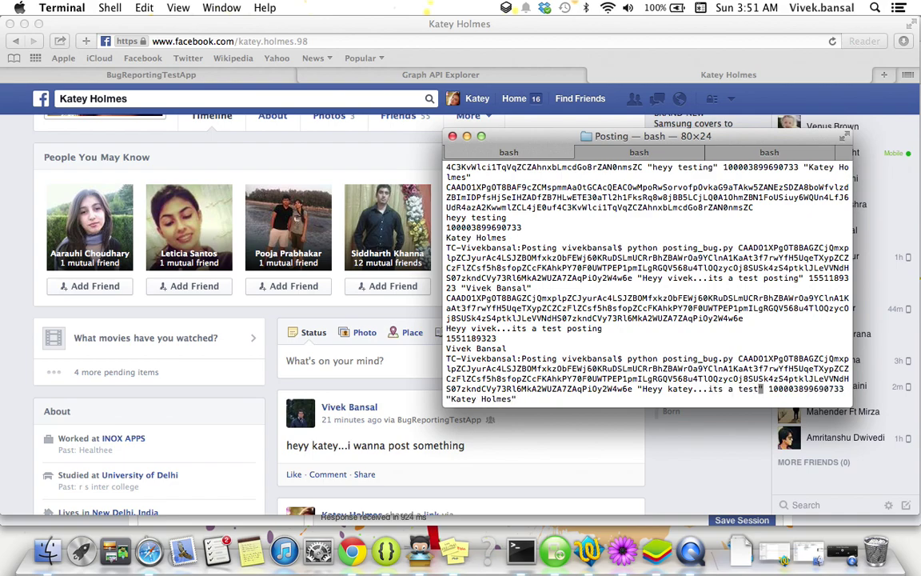
pyautogui.write('positn ')
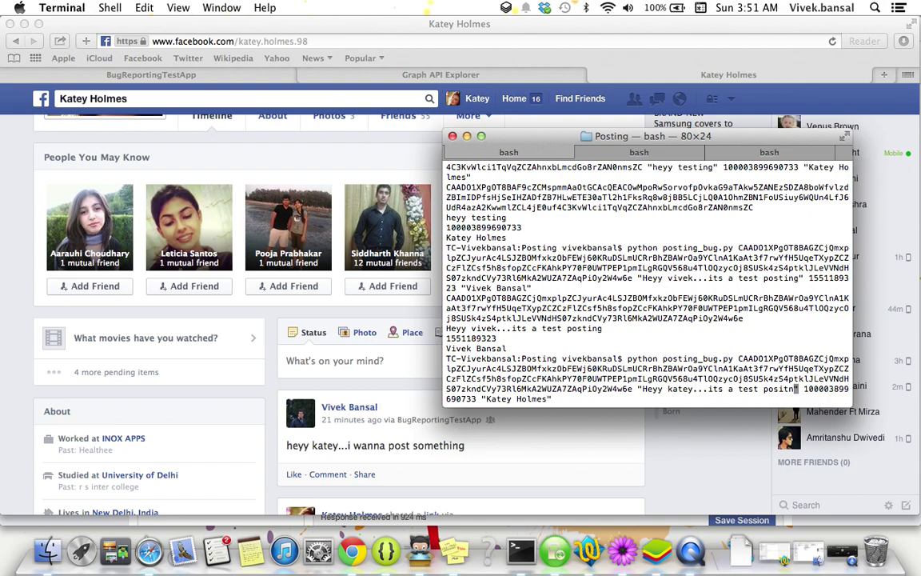
pyautogui.write('ting')
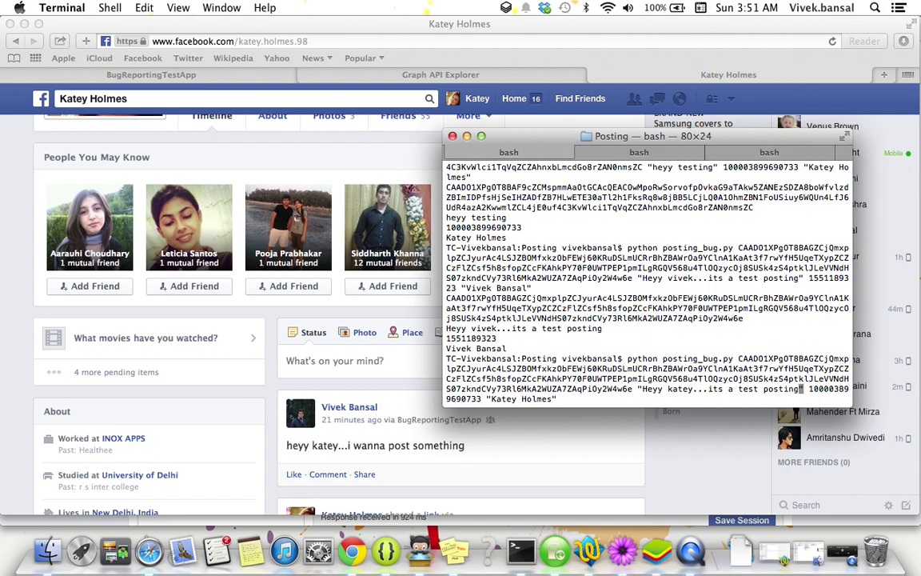
pyautogui.press('Return')
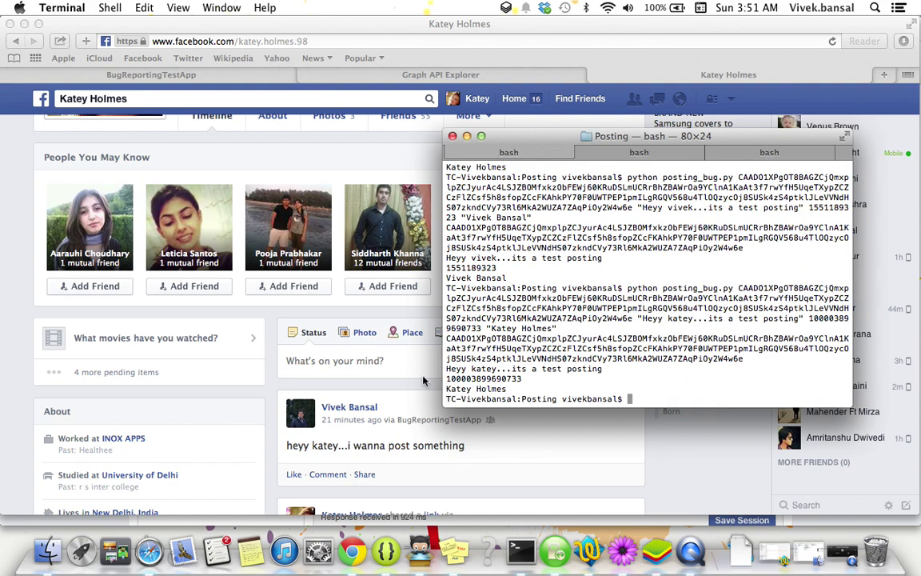
# Reload the friend's timeline in Safari and scroll down to the new BugReportingTestApp post.
pyautogui.click(482, 101)
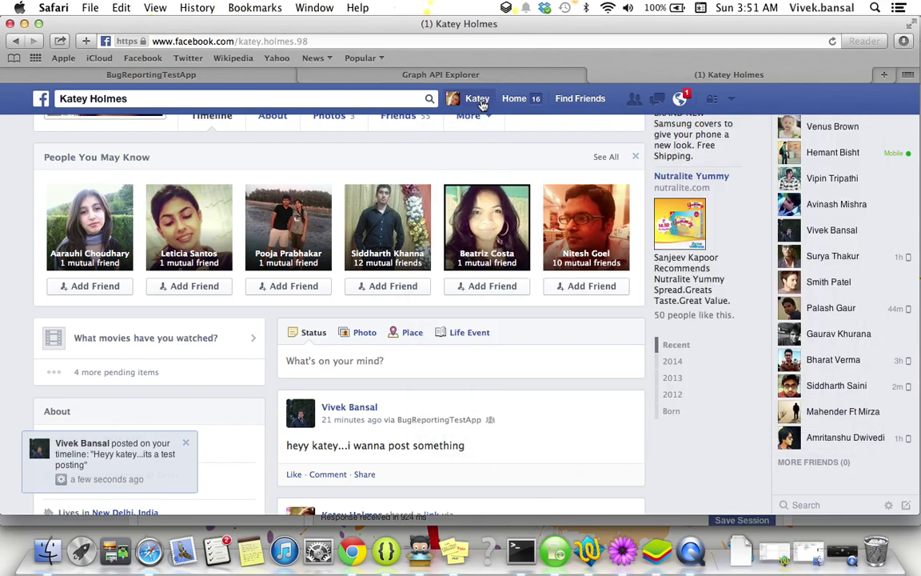
pyautogui.click(482, 102)
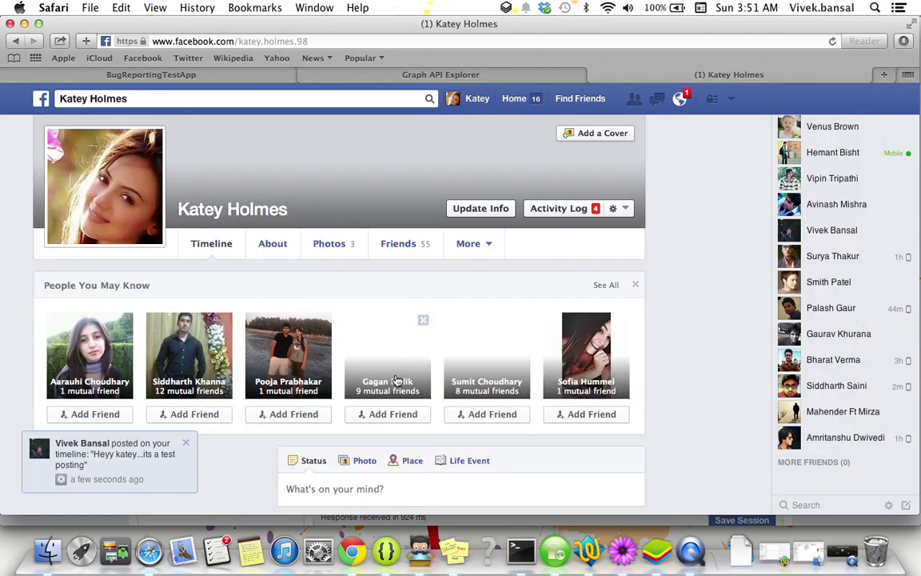
pyautogui.scroll(-3, 397, 380)
pyautogui.scroll(-2, 395, 374)
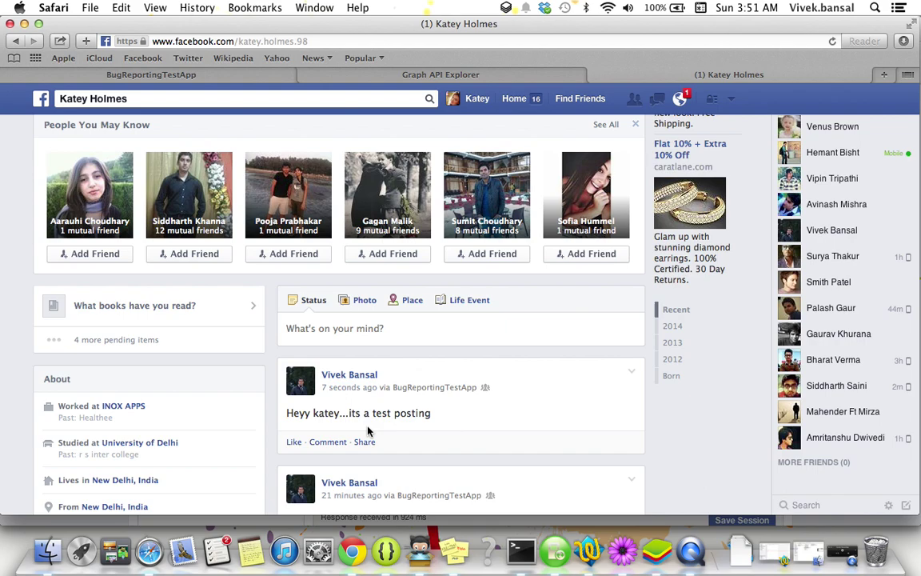
# In Chrome, reload Facebook's App Settings tab and show the full list of apps.
pyautogui.click(352, 550)
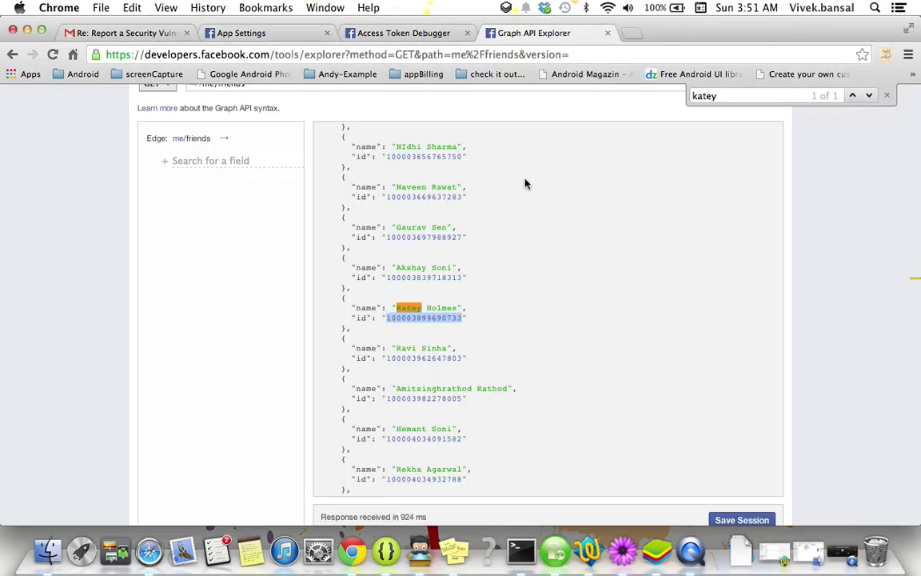
pyautogui.click(287, 34)
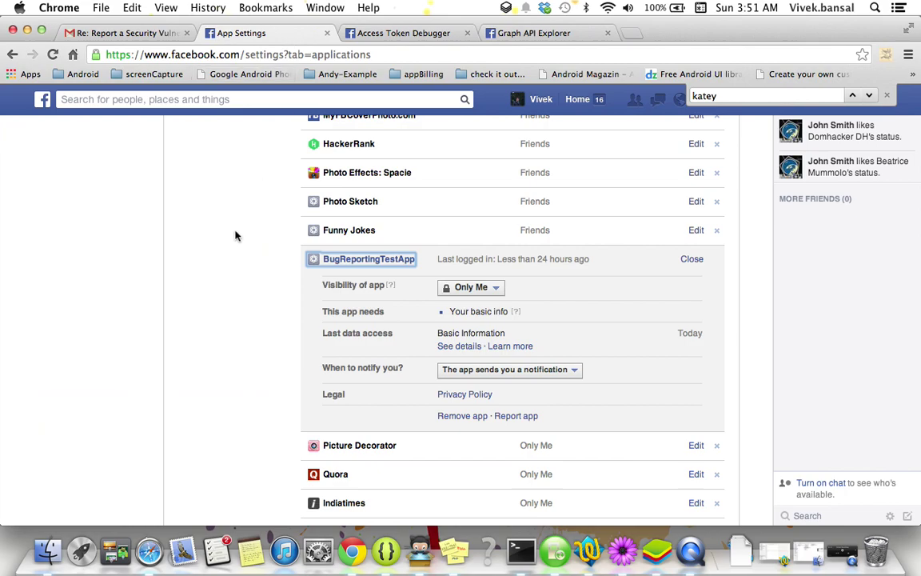
pyautogui.press('super+r')
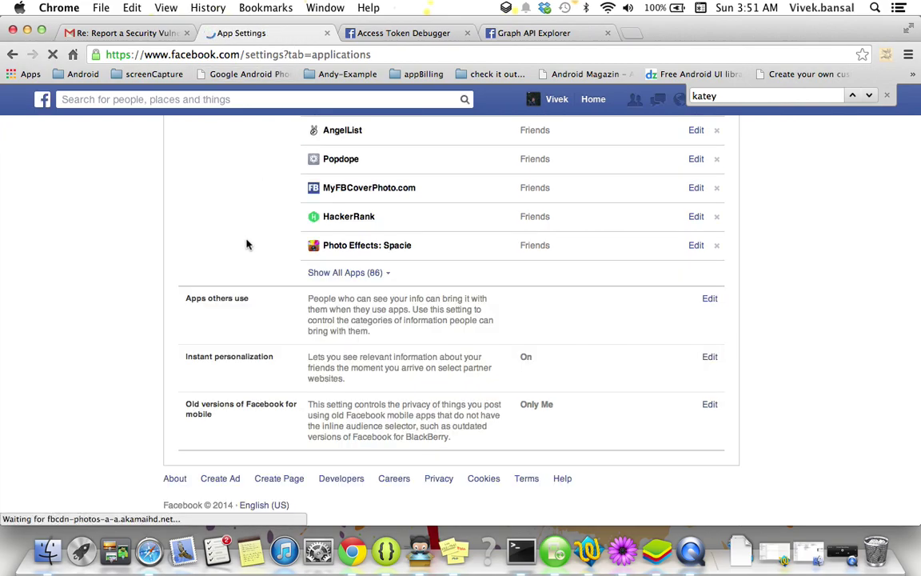
pyautogui.click(323, 273)
pyautogui.scroll(-2, 248, 372)
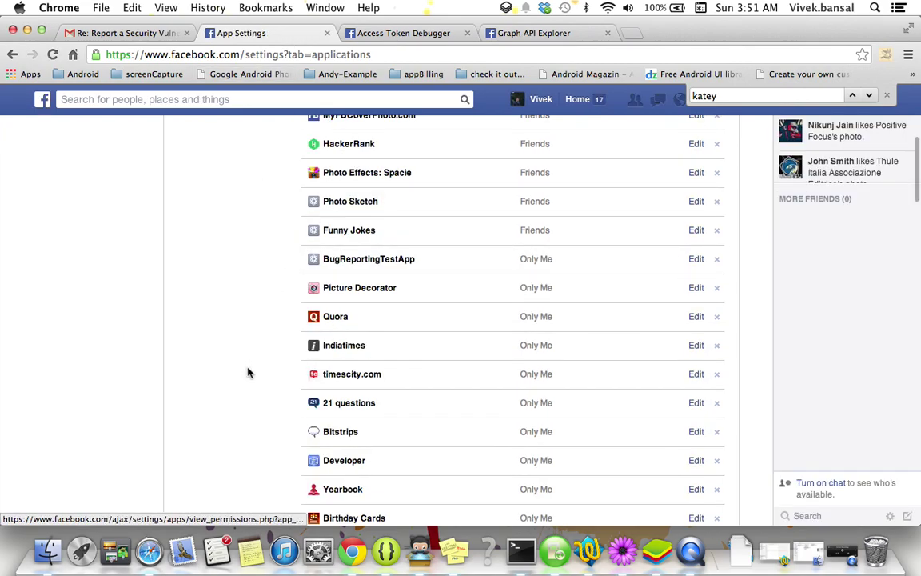
# Find 'bug' on the page, expand BugReportingTestApp, and highlight its basic info permission.
pyautogui.press('super+f')
pyautogui.write('bug')
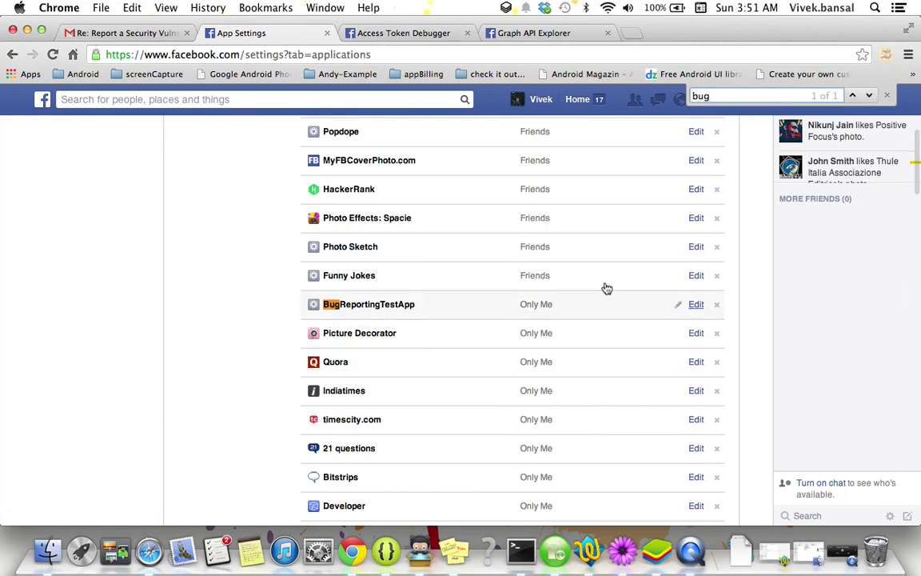
pyautogui.click(695, 304)
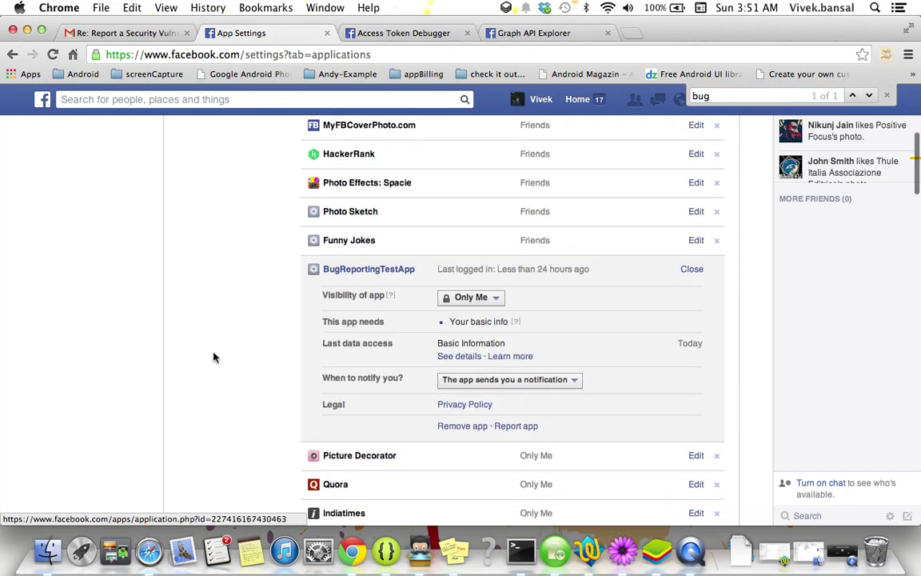
pyautogui.scroll(-1, 213, 357)
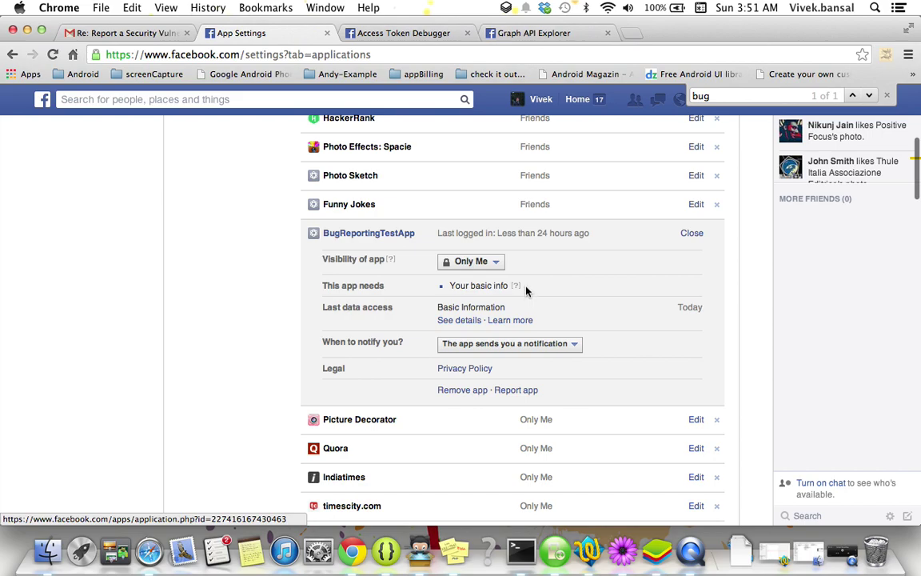
pyautogui.moveTo(511, 287); pyautogui.dragTo(438, 290)
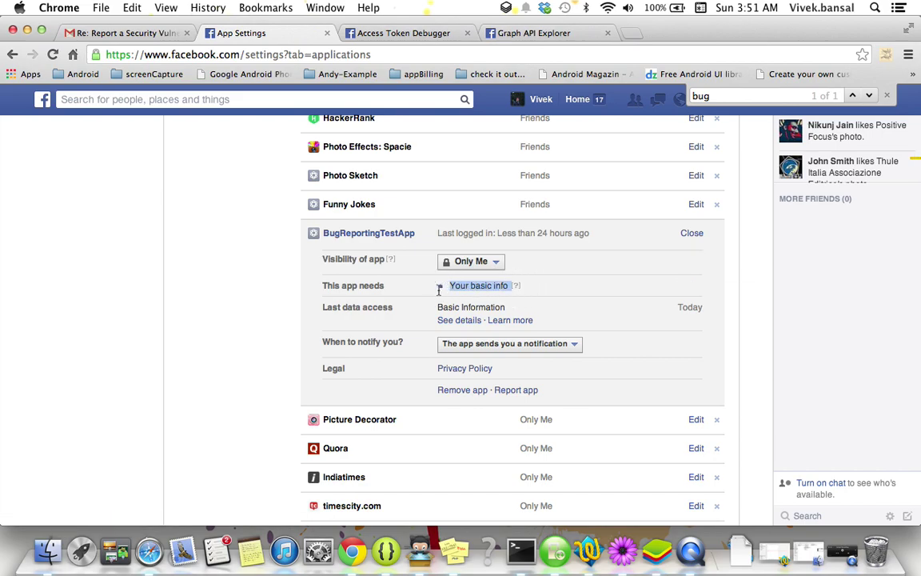